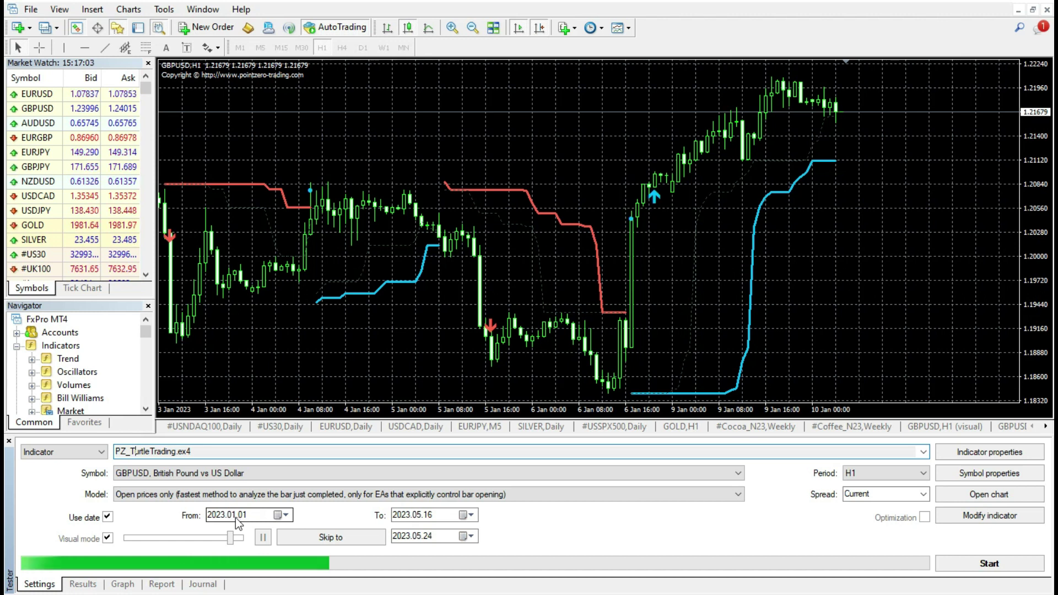
Review the input parameters of the PZ_TurtleTrading indicator and accept them as they are
left_click(108, 538)
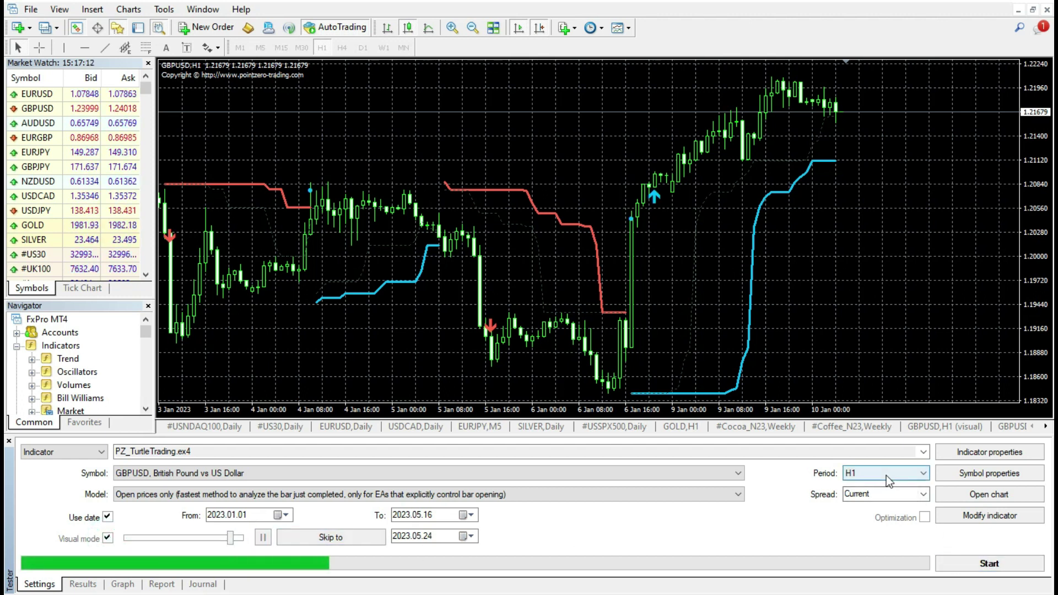
left_click(990, 453)
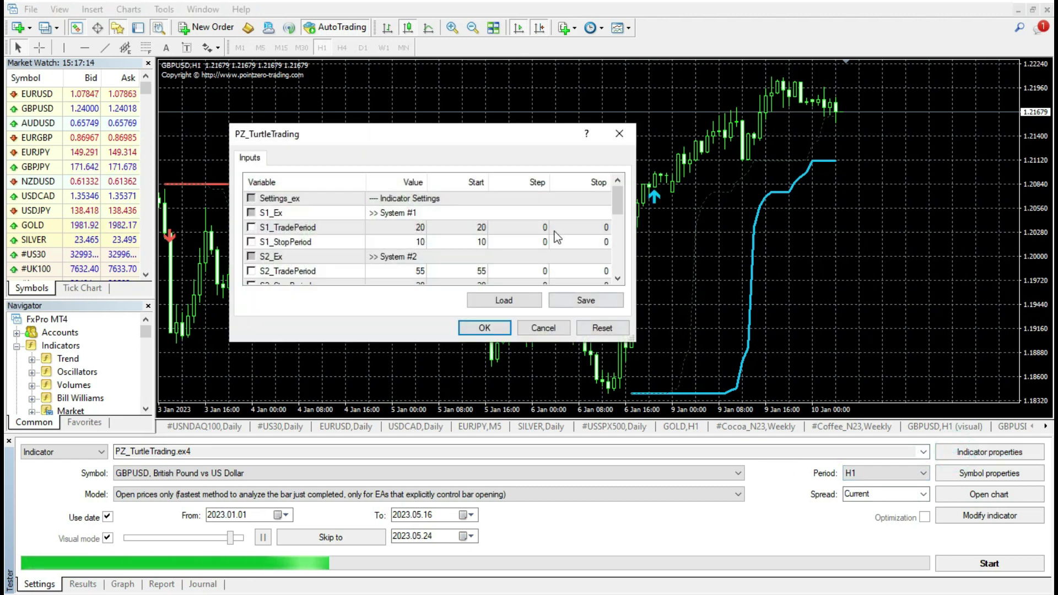
mouse_move(614, 194)
left_mouse_down()
mouse_move(611, 269)
mouse_move(609, 184)
left_mouse_up()
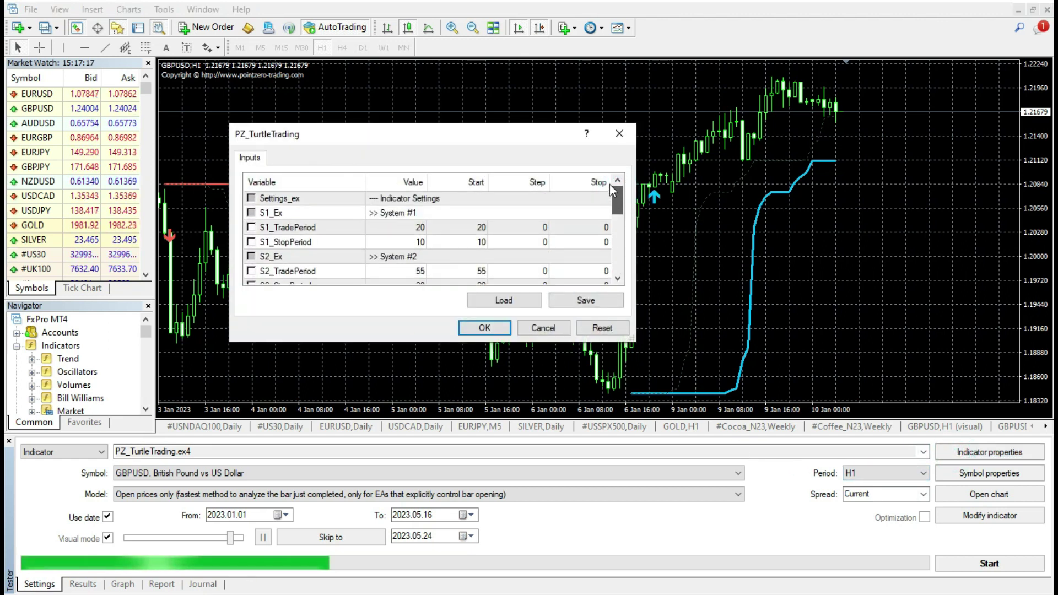
left_click(489, 327)
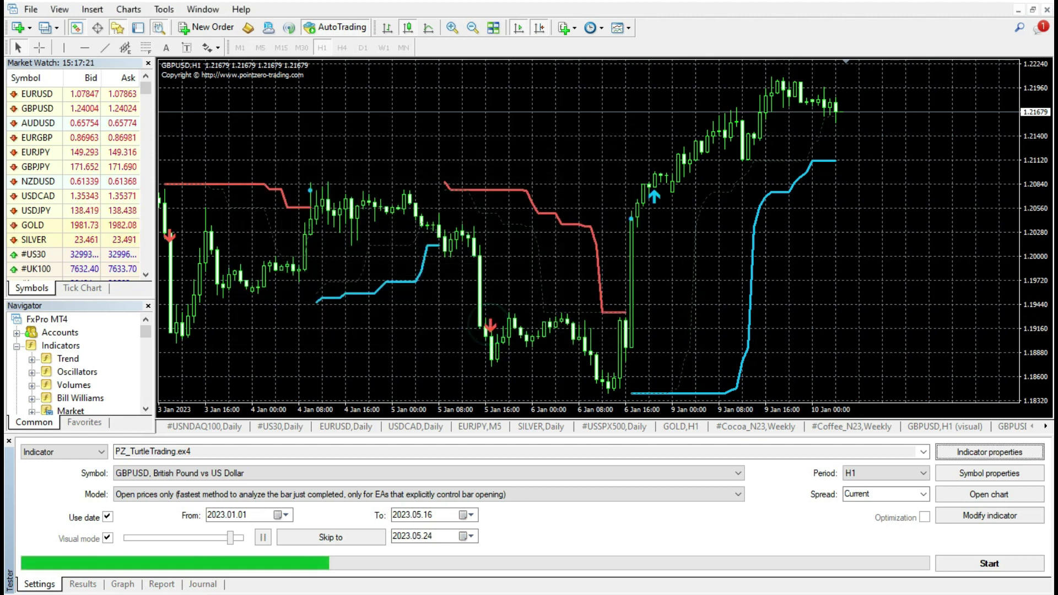
Start the visual test of PZ_TurtleTrading on GBPUSD H1 and display its chart as zoomed-out candlesticks
left_click(991, 565)
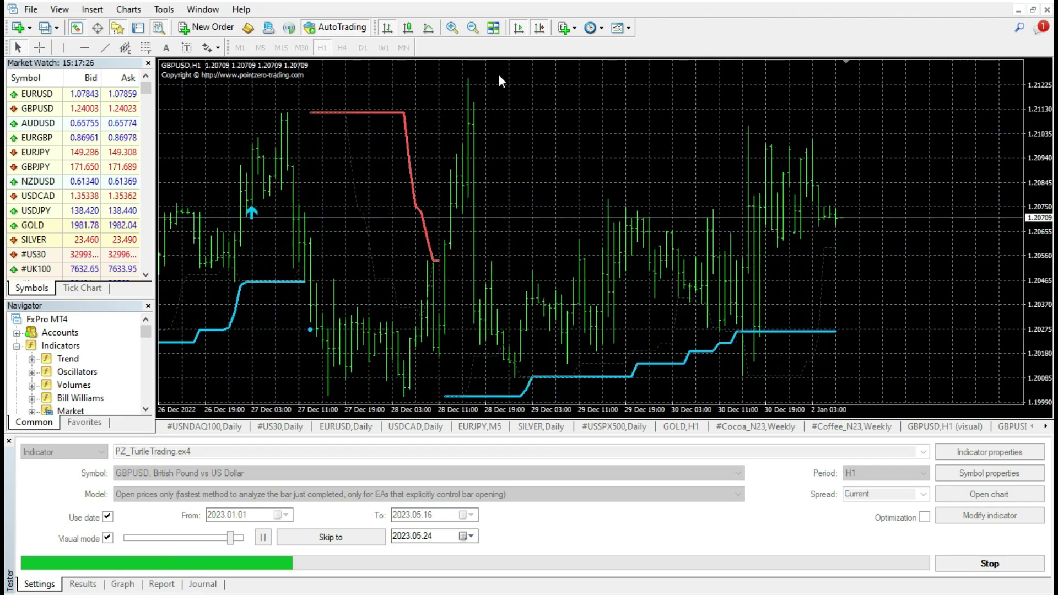
left_click(409, 28)
left_click(471, 28)
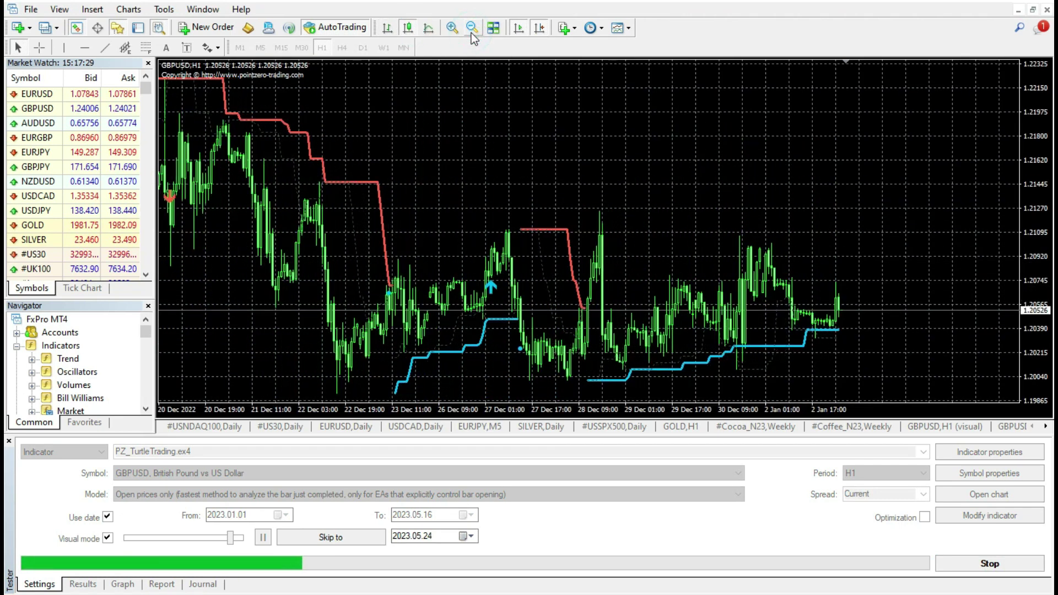
Raise the playback speed slightly and pause the test to inspect the red sell arrows with the crosshair
left_click_drag(230, 535, 236, 534)
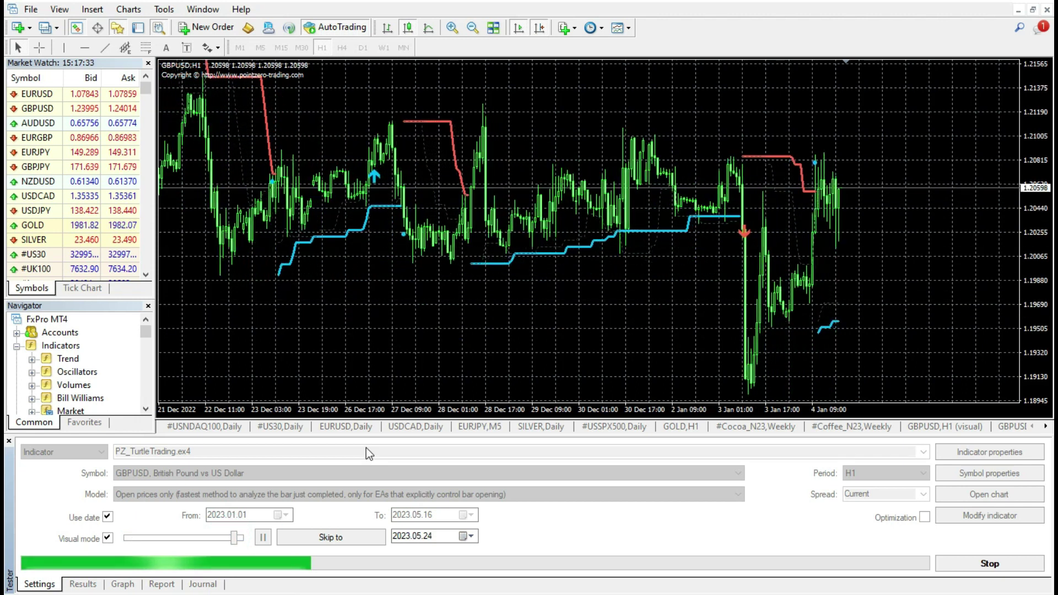
left_click(263, 538)
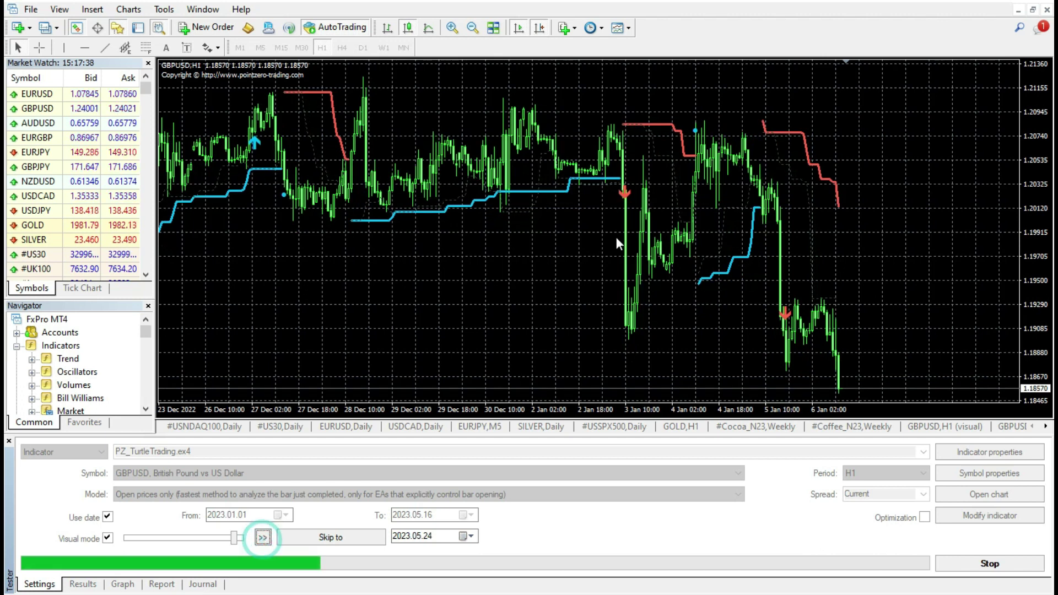
mouse_move(626, 195)
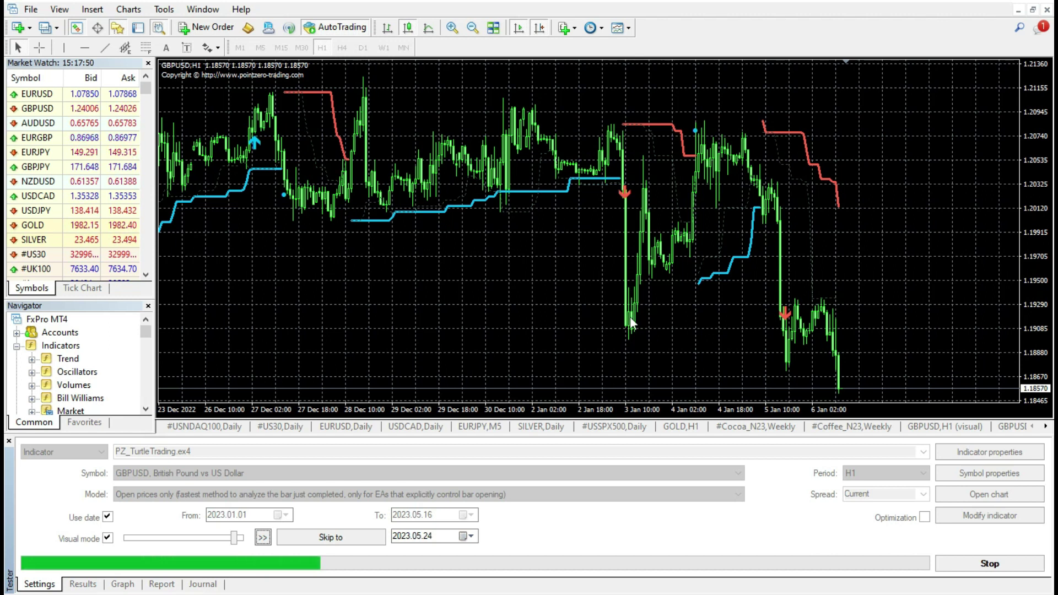
left_click(39, 49)
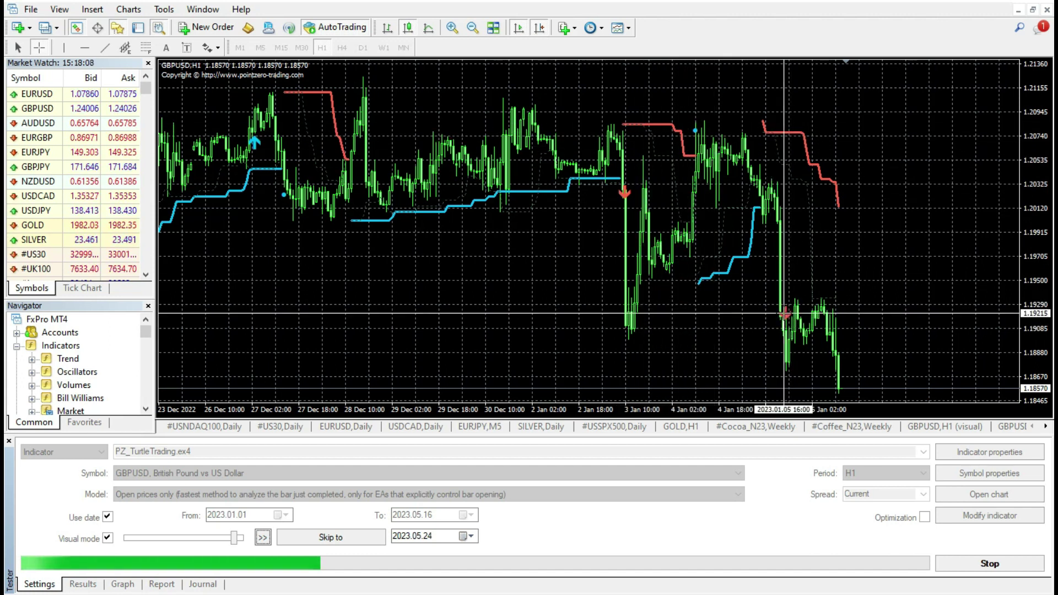
mouse_move(784, 313)
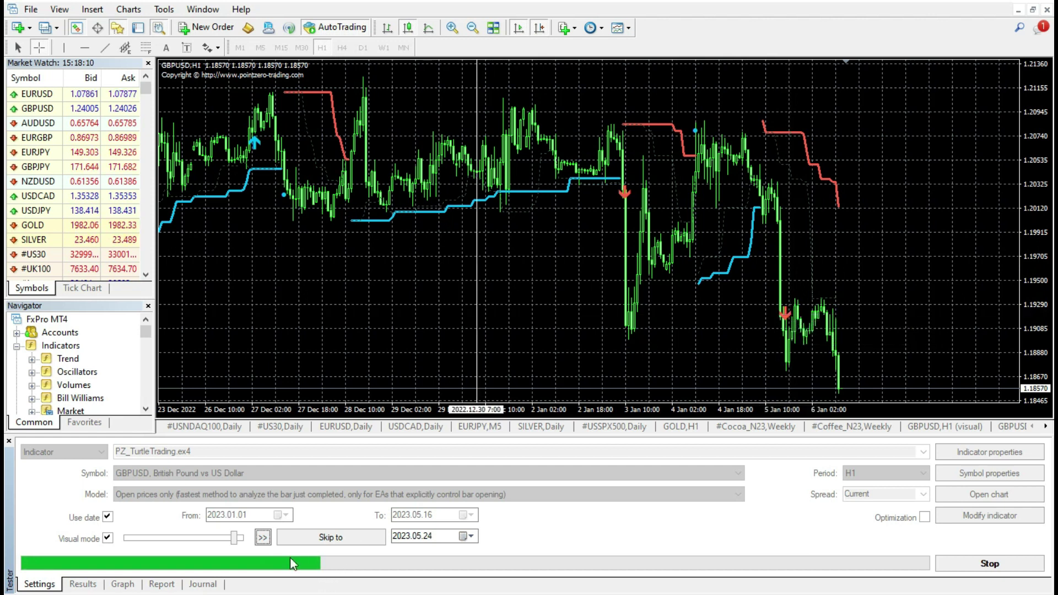
Resume and then stop the PZ_TurtleTrading test, and select KBOS.ex4 as the indicator to test
left_click(263, 538)
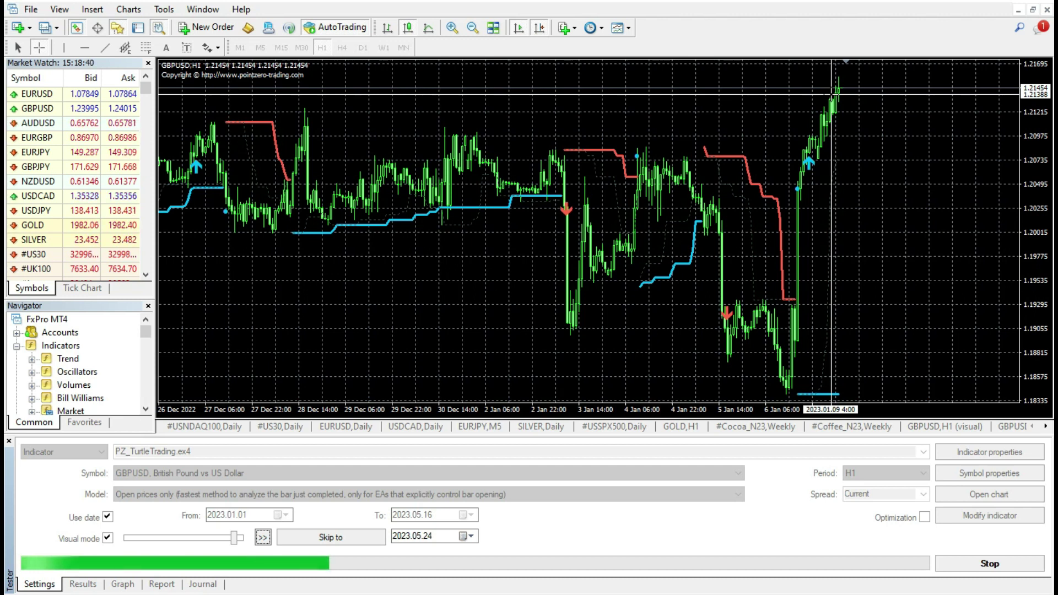
left_click(977, 561)
left_click(711, 452)
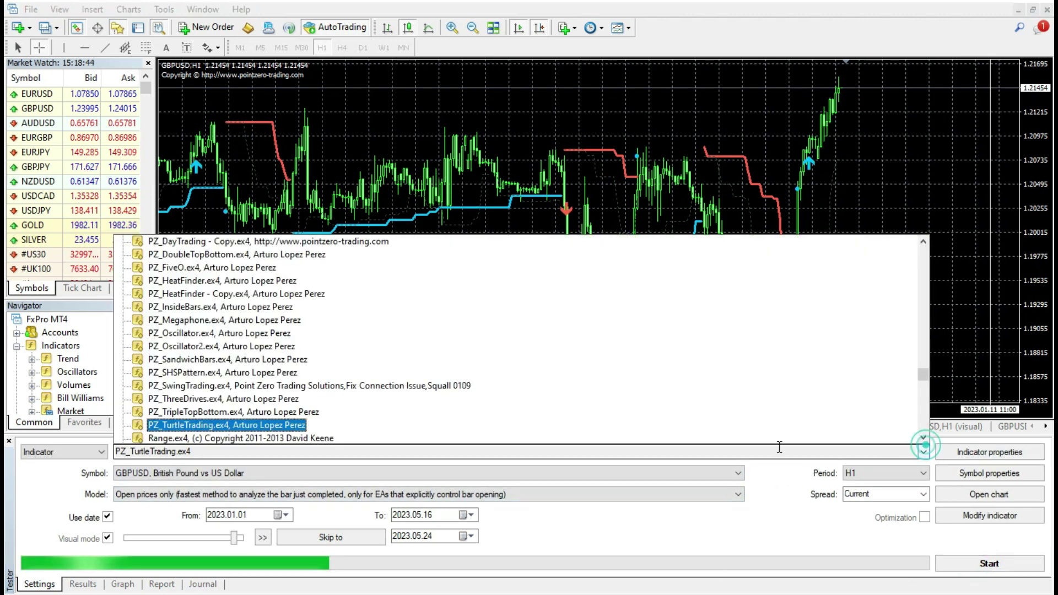
left_click_drag(922, 375, 904, 329)
scroll(565, 351, "down", 1)
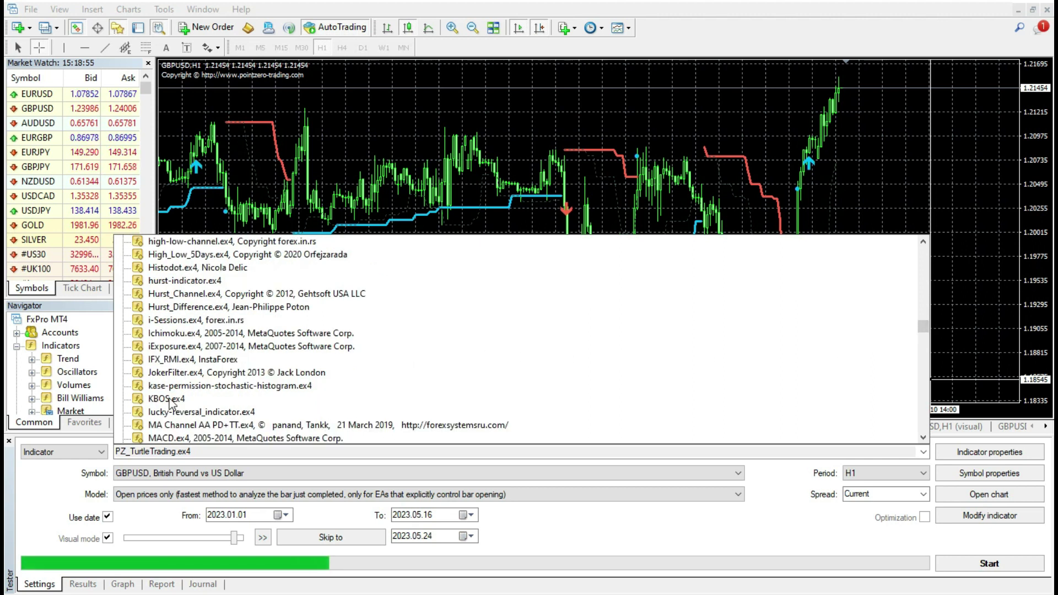
left_click(650, 398)
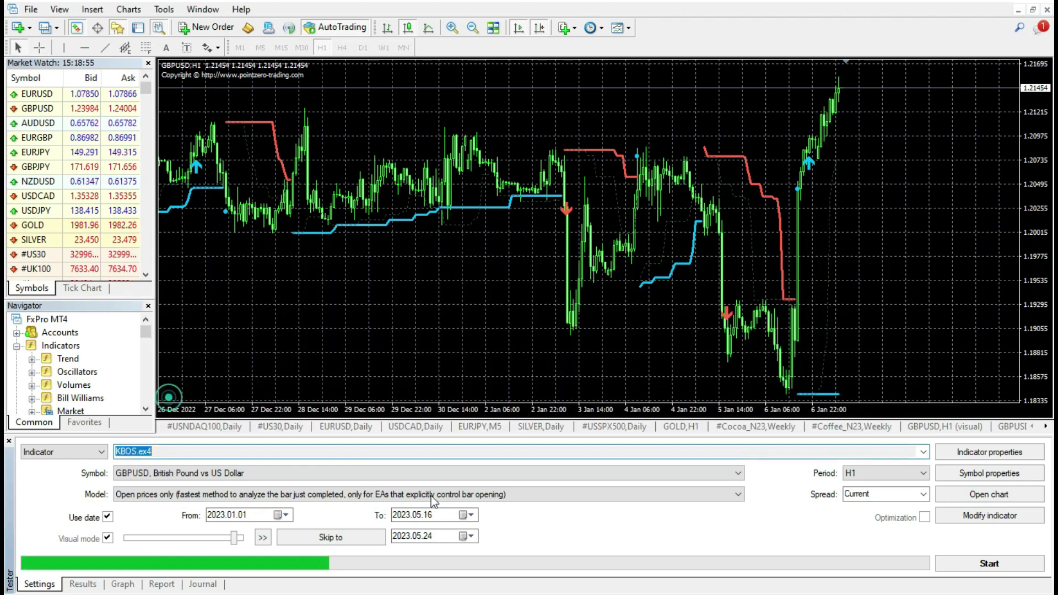
Run the KBOS visual test with the chart as zoomed-in candlesticks, and pause the playback
left_click(961, 565)
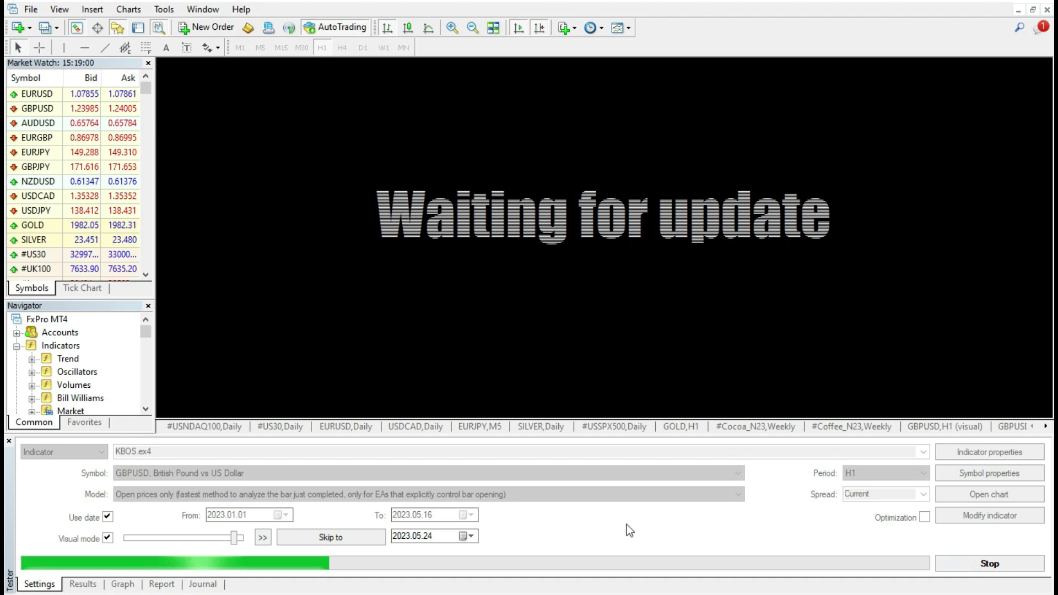
left_click(408, 28)
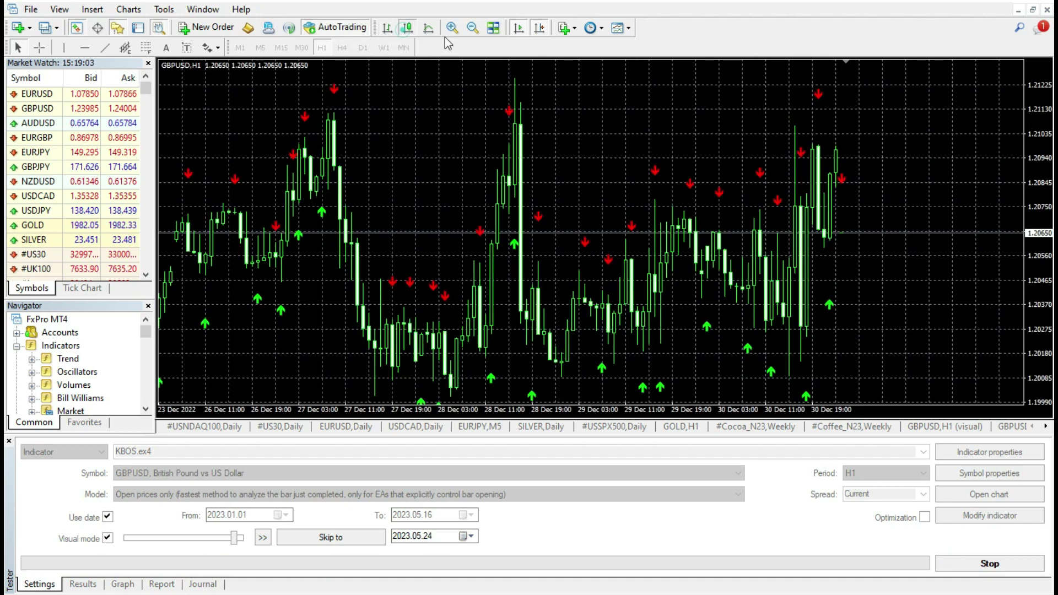
left_click(452, 28)
left_click(452, 27)
left_click(263, 537)
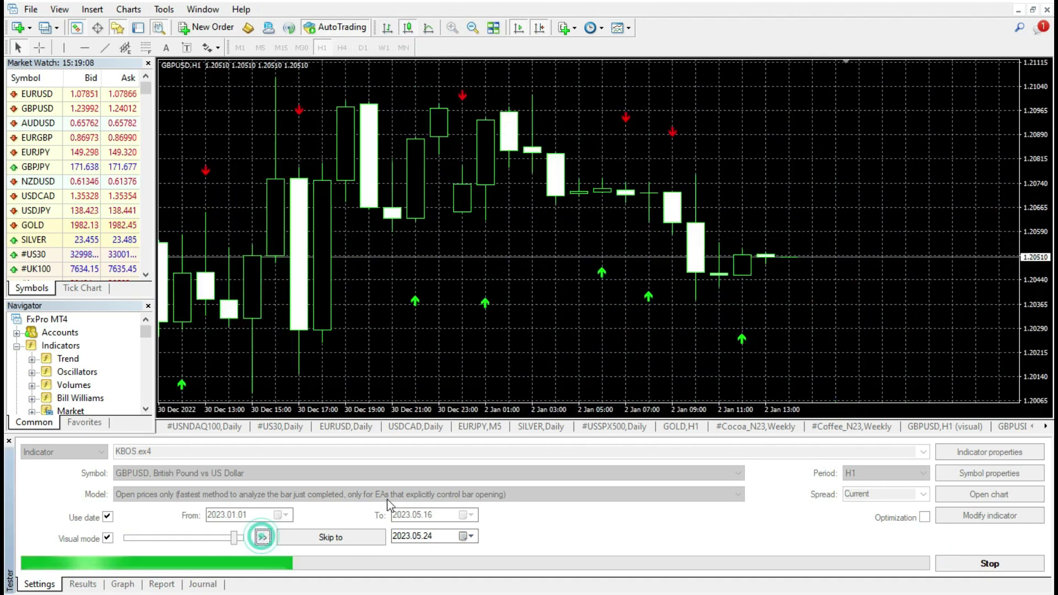
Examine the candle above the latest green buy arrow with the crosshair, and stop the test
left_click(38, 47)
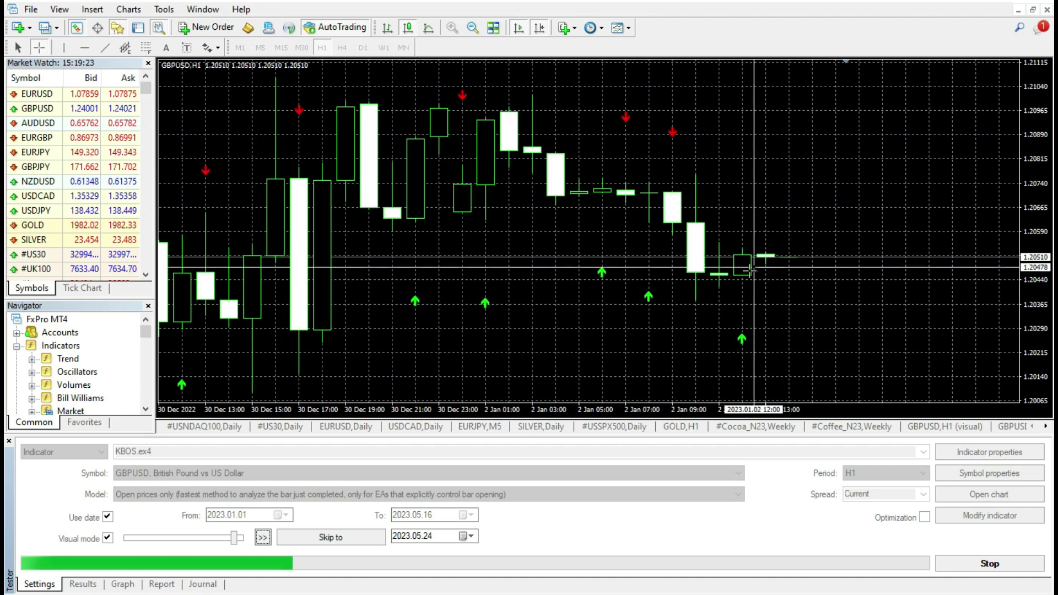
mouse_move(739, 258)
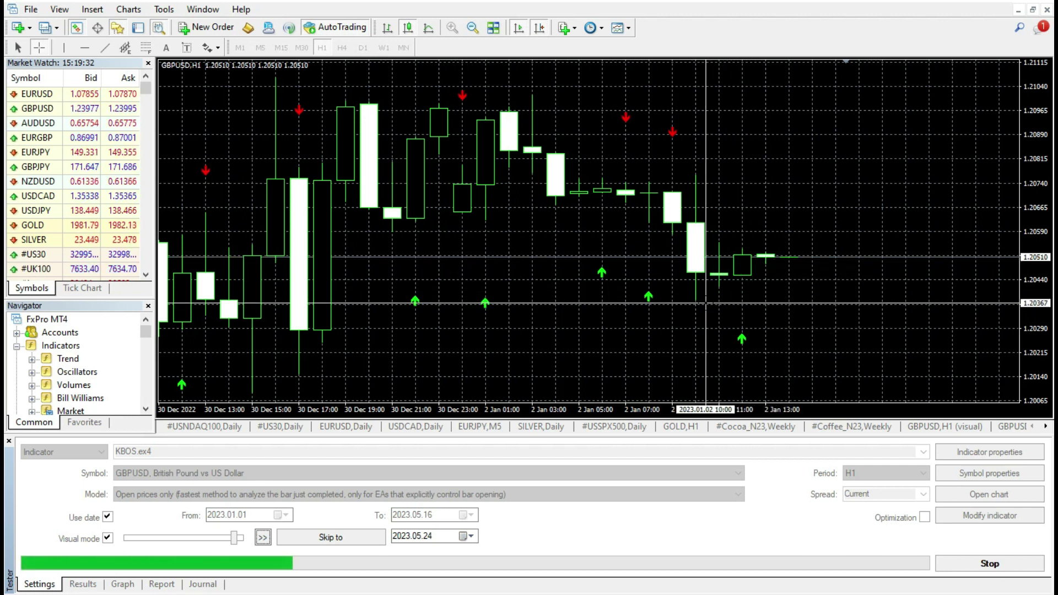
left_click(947, 564)
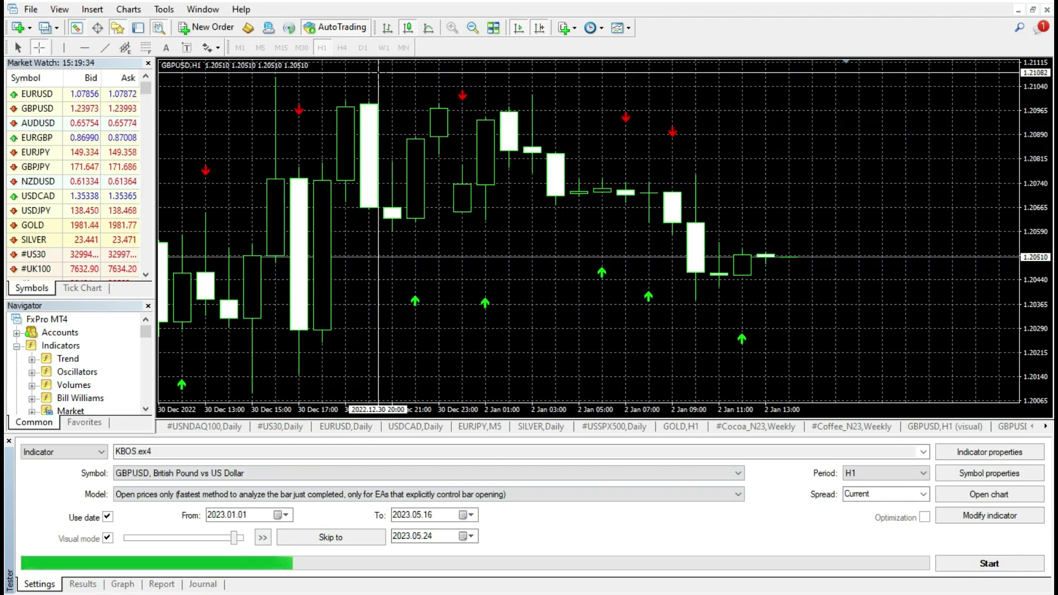
Set the test period to Daily and rerun the KBOS visual test with the chart zoomed in
left_click(860, 473)
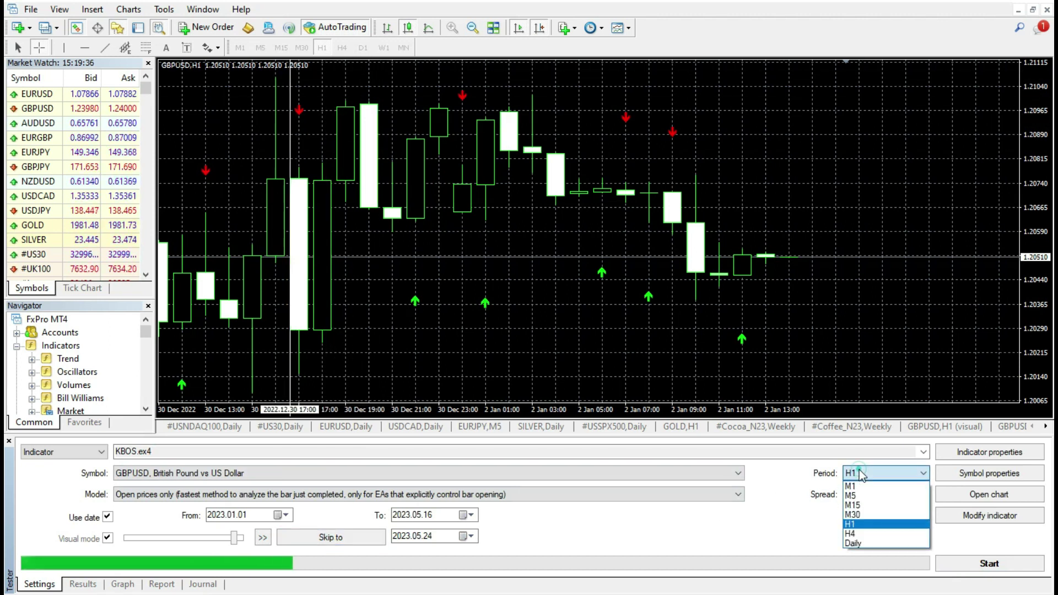
left_click(851, 544)
left_click(953, 562)
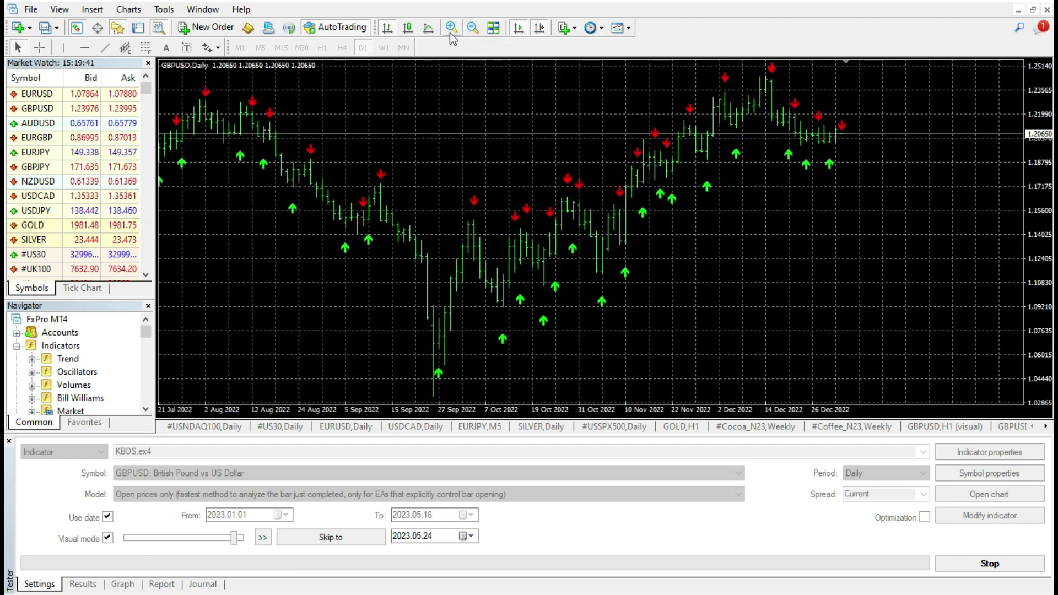
left_click(451, 30)
left_click(451, 30)
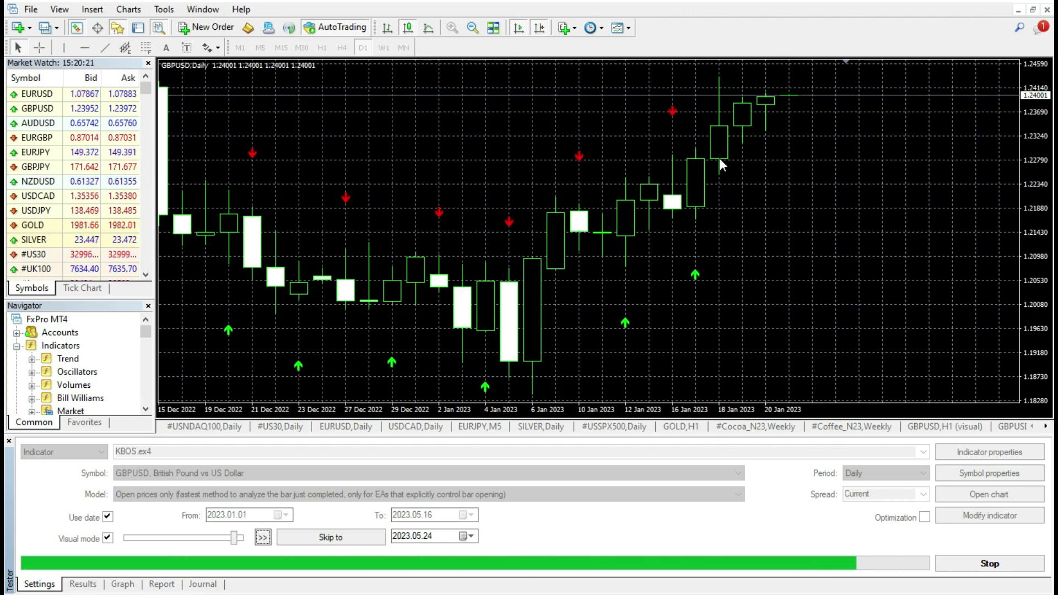
Stop the KBOS test, and run a visual test of Moving_Averages.ex4 up to a paused point
left_click(968, 560)
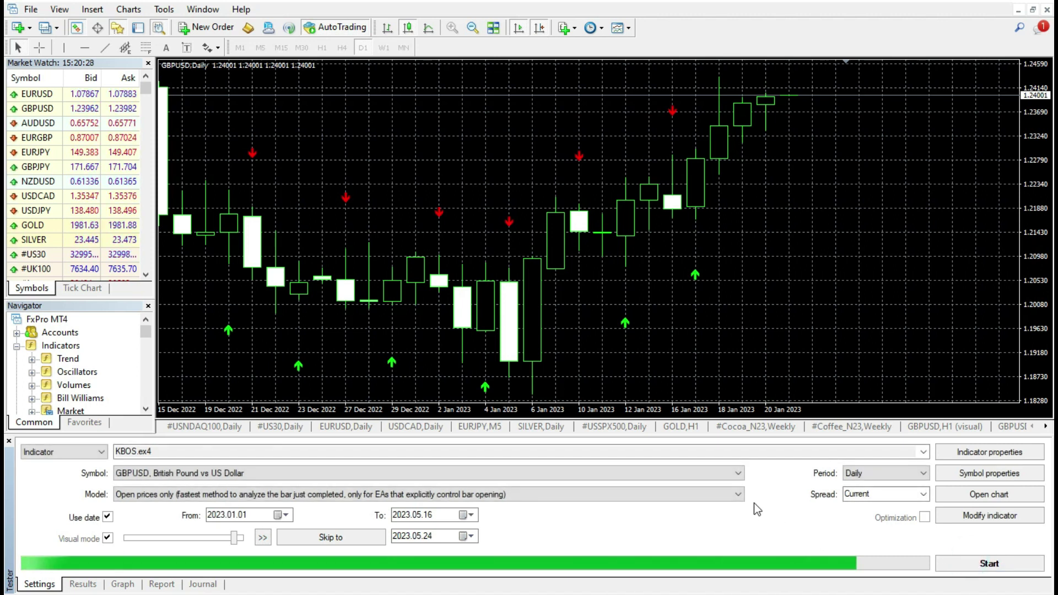
left_click(923, 452)
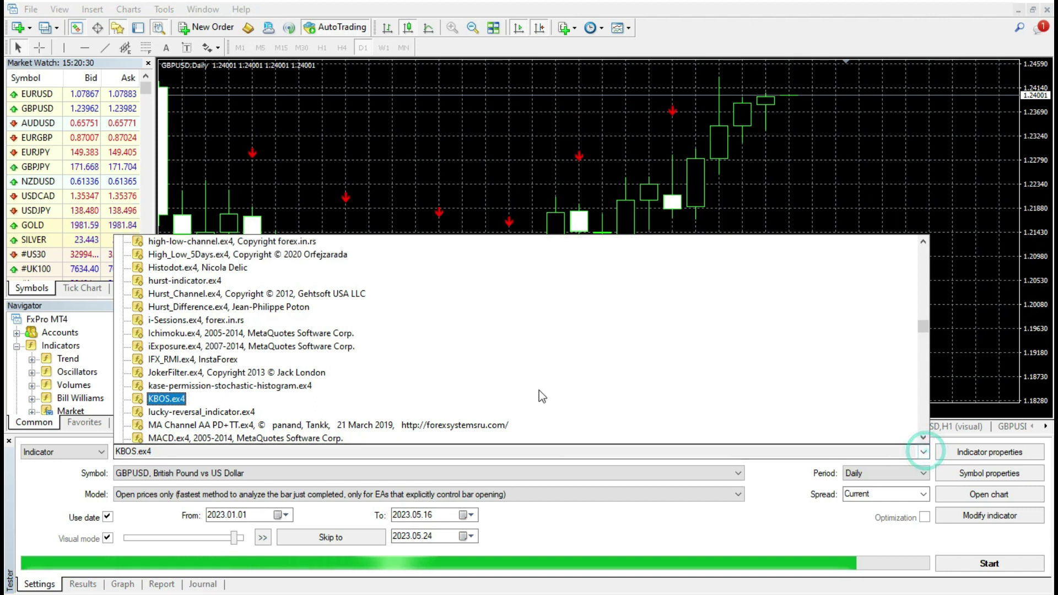
mouse_move(924, 326)
left_mouse_down()
mouse_move(914, 397)
mouse_move(920, 266)
mouse_move(916, 357)
mouse_move(917, 341)
left_mouse_up()
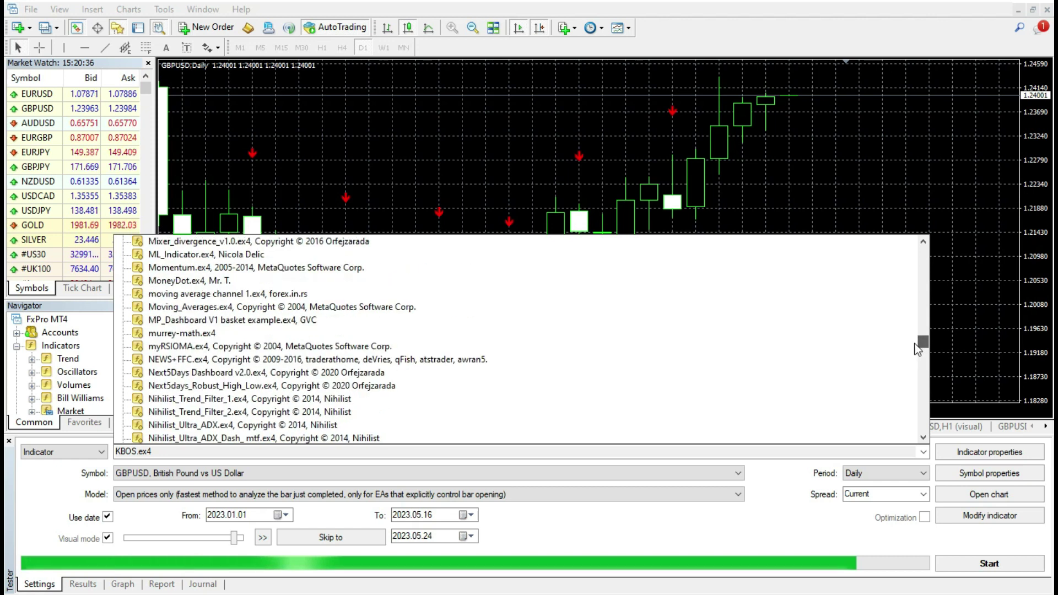
left_click(309, 307)
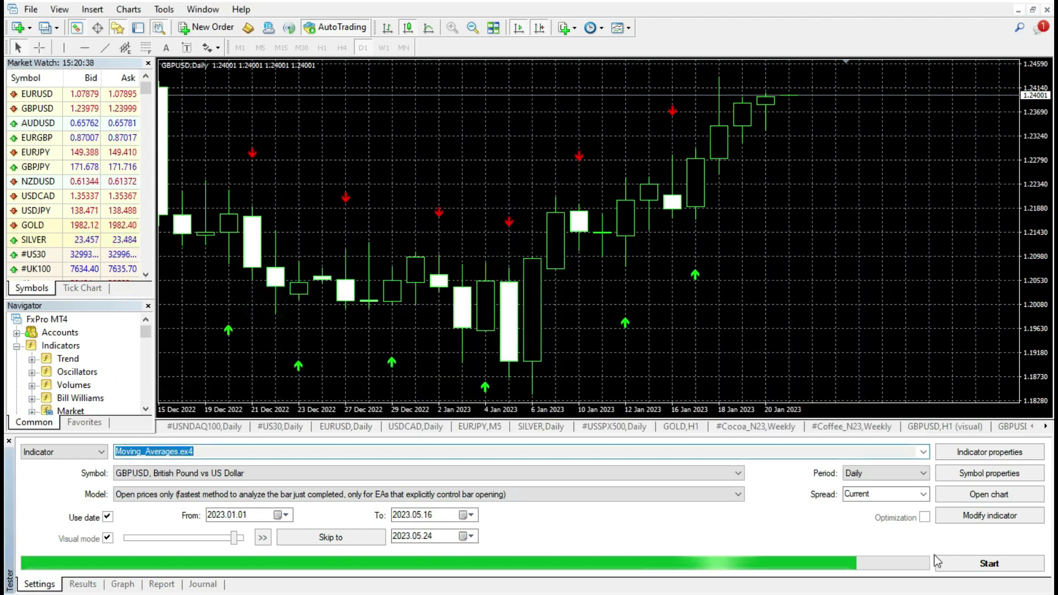
left_click(961, 567)
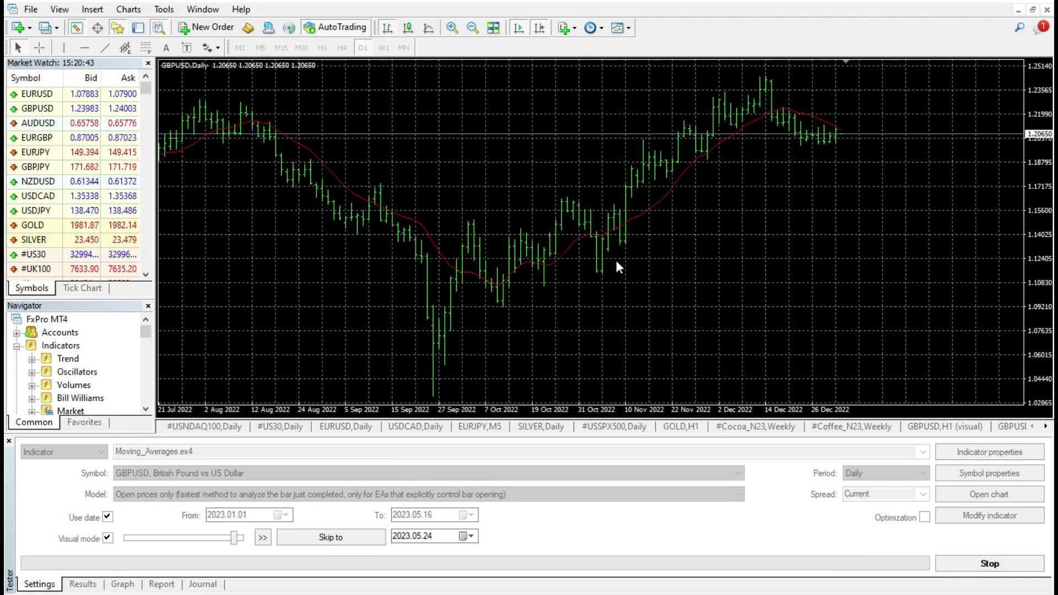
left_click(262, 538)
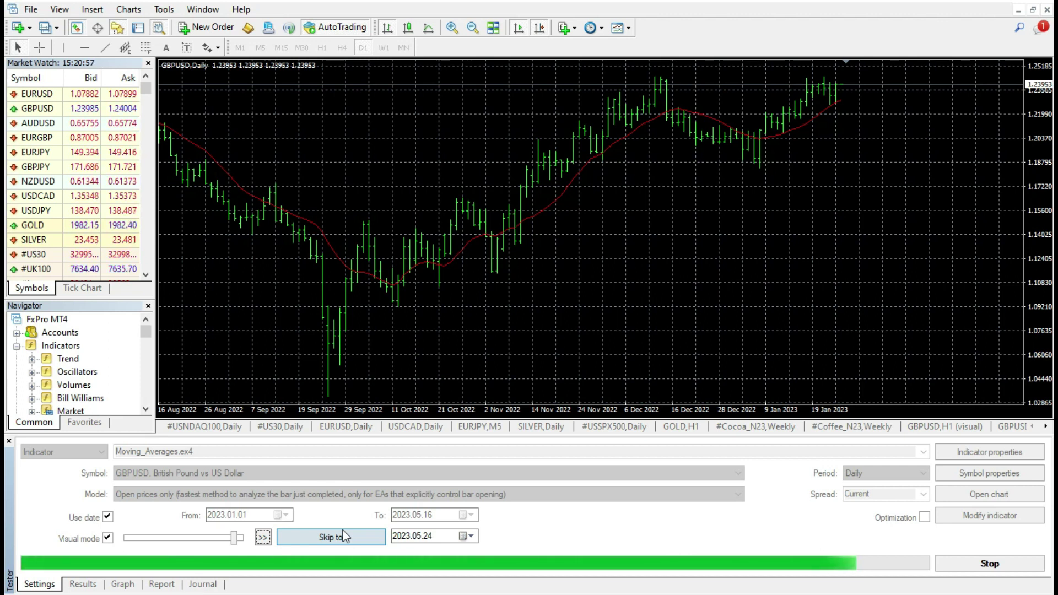
Add a MACD indicator with parameters 12, 26, 9 to the paused test chart
left_click(564, 27)
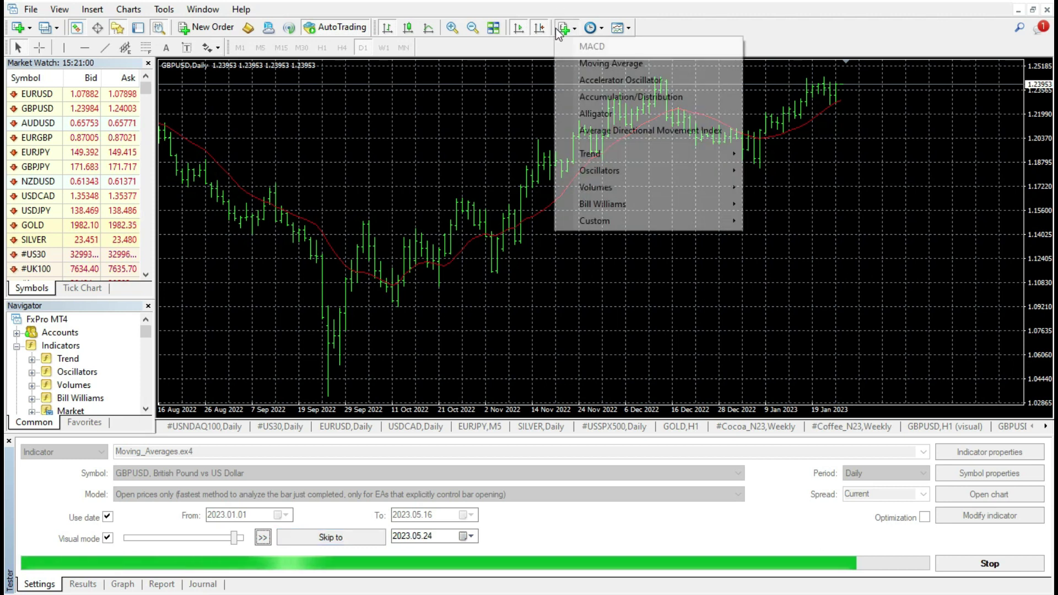
left_click(584, 48)
left_click(560, 374)
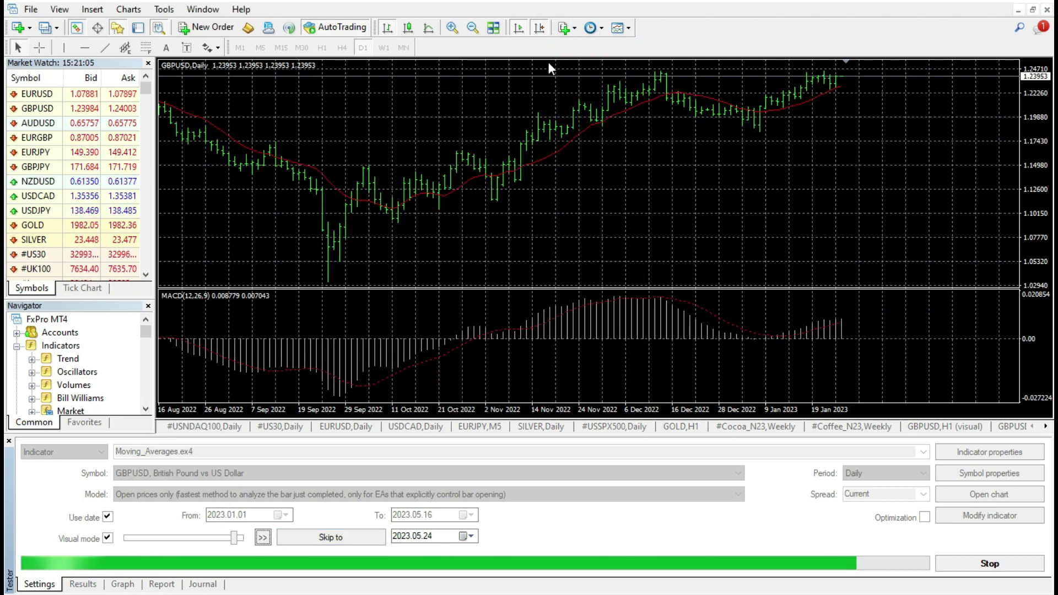
Add a yellow 200-period simple moving average on the close to the paused test chart, and resume the test
left_click(565, 27)
left_click(593, 61)
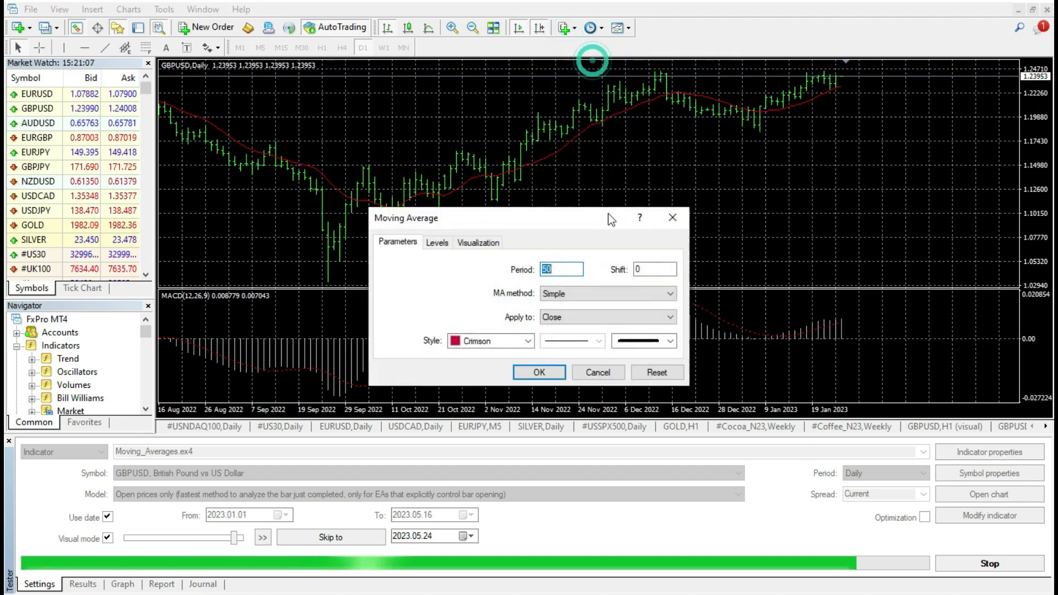
type("200")
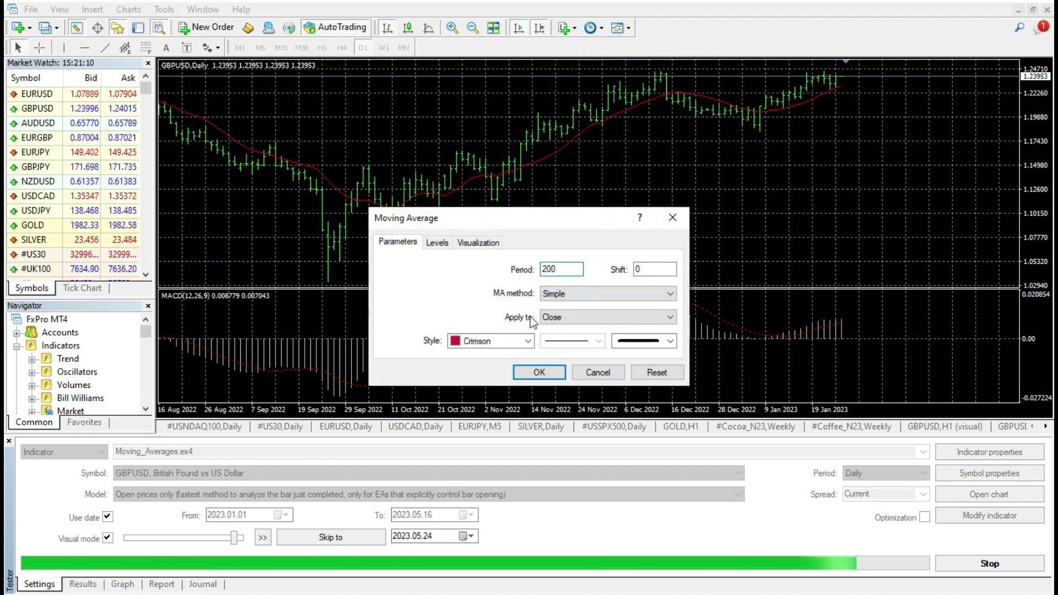
left_click(504, 342)
left_click(587, 417)
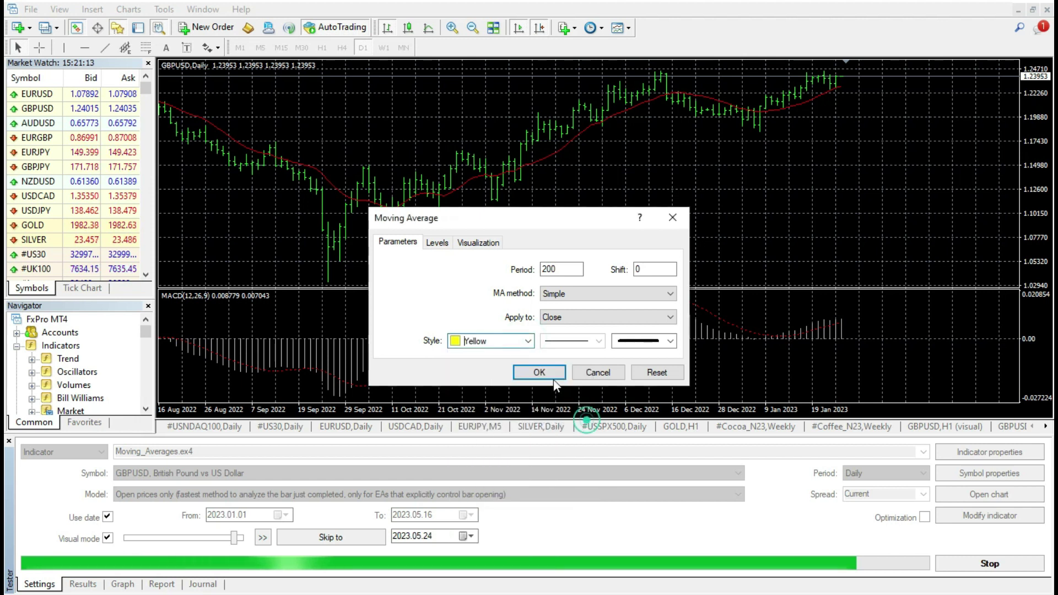
left_click(538, 372)
left_click(261, 542)
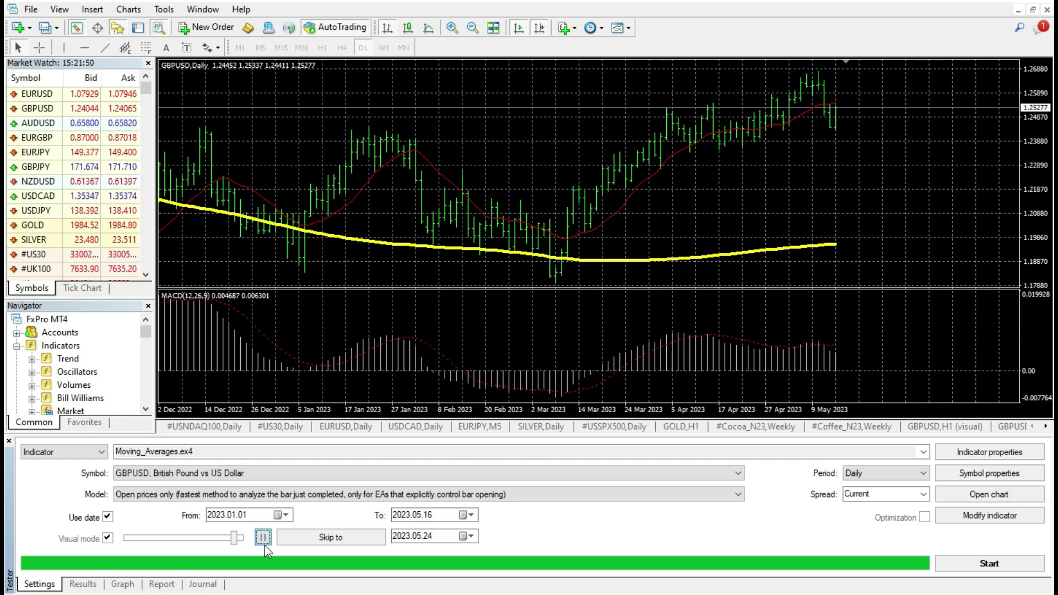
Switch the tester to the Expert Advisor MACD Sample.ex4 and set the test's start date to 2008.01.01
left_click(53, 452)
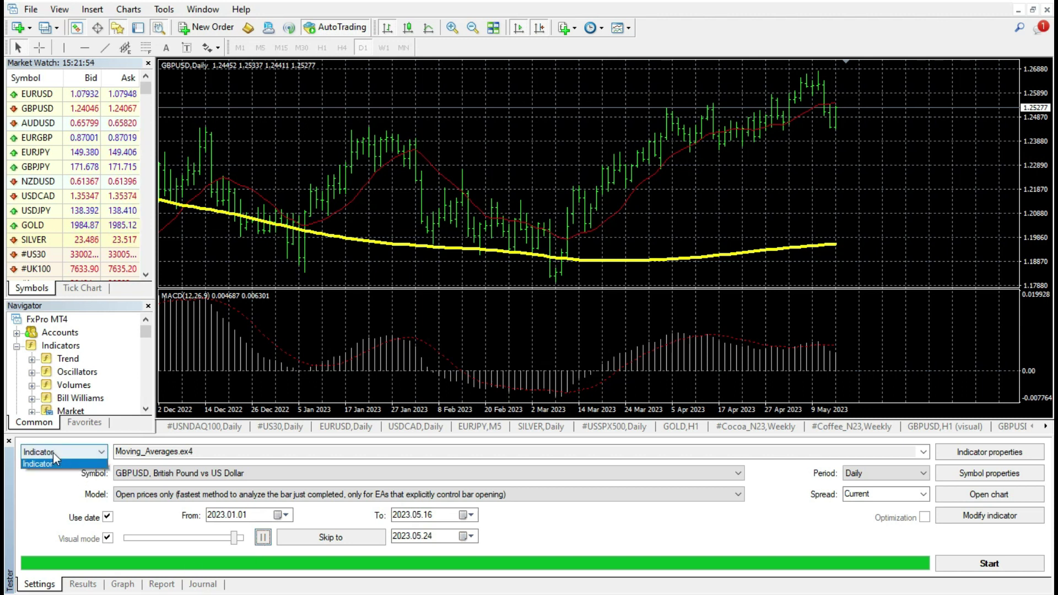
left_click(47, 464)
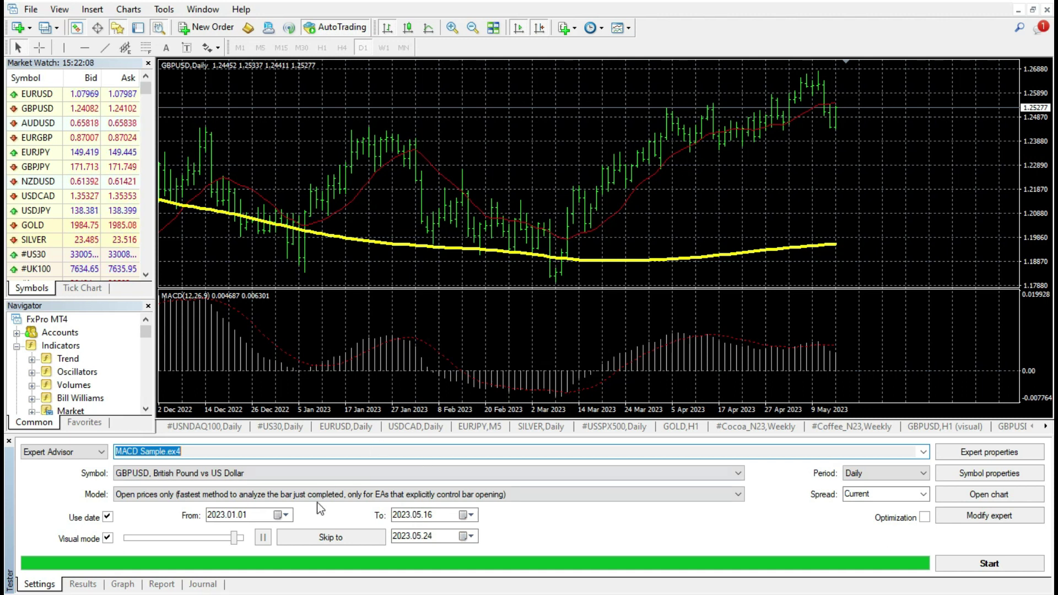
left_click(287, 515)
left_click(287, 515)
left_click(276, 405)
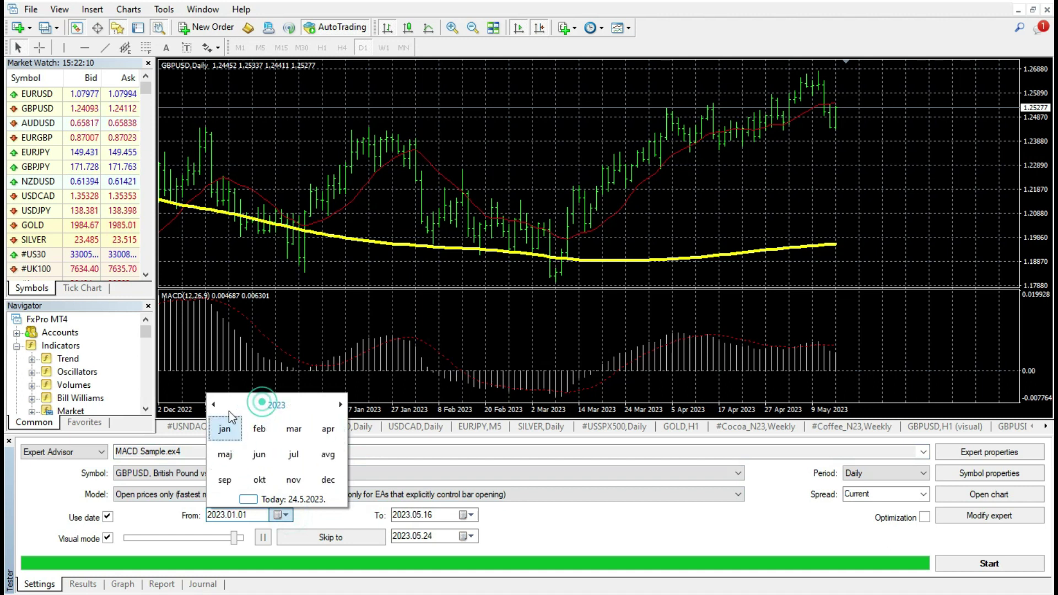
left_click(214, 405)
left_click(214, 405)
left_click(214, 405)
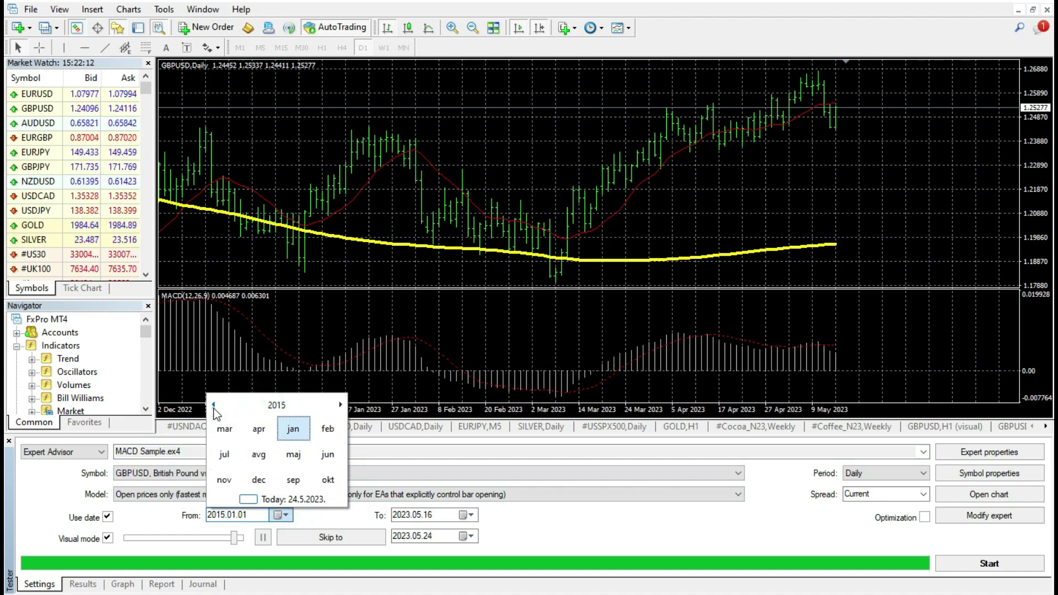
left_click(214, 406)
left_click(214, 405)
left_click(214, 405)
left_click(214, 406)
left_click(213, 406)
left_click(243, 430)
left_click(240, 432)
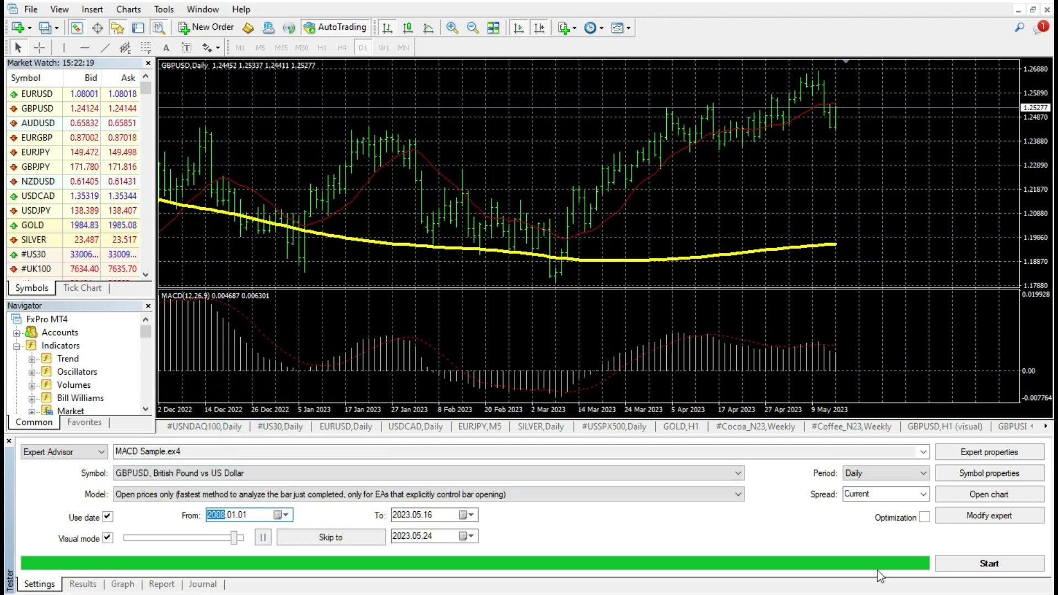
Set the test period to H1 and start the visual test, showing the chart as candlesticks and zoomed out
left_click(926, 476)
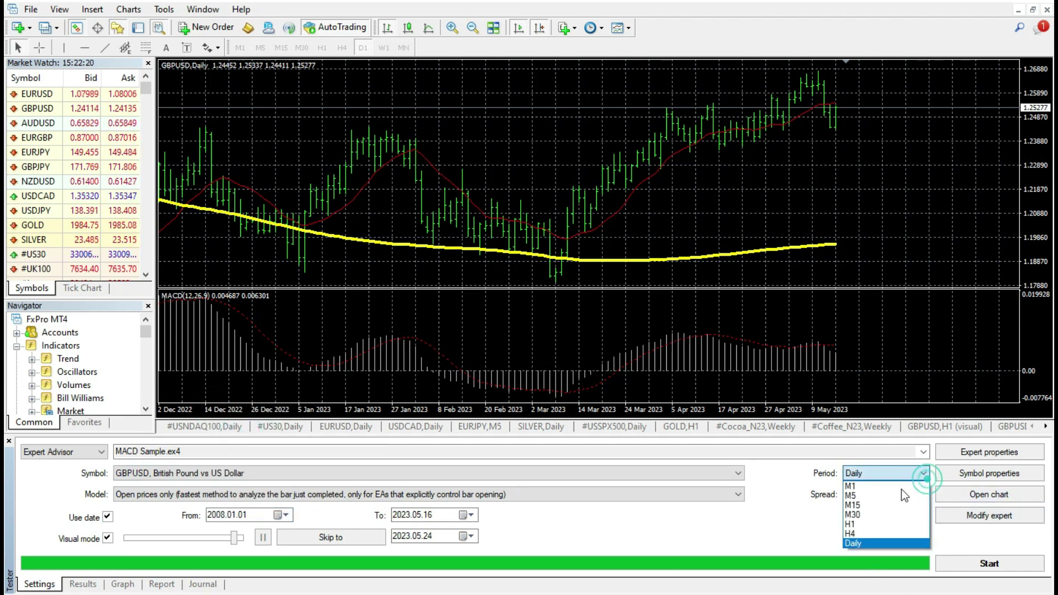
left_click(874, 524)
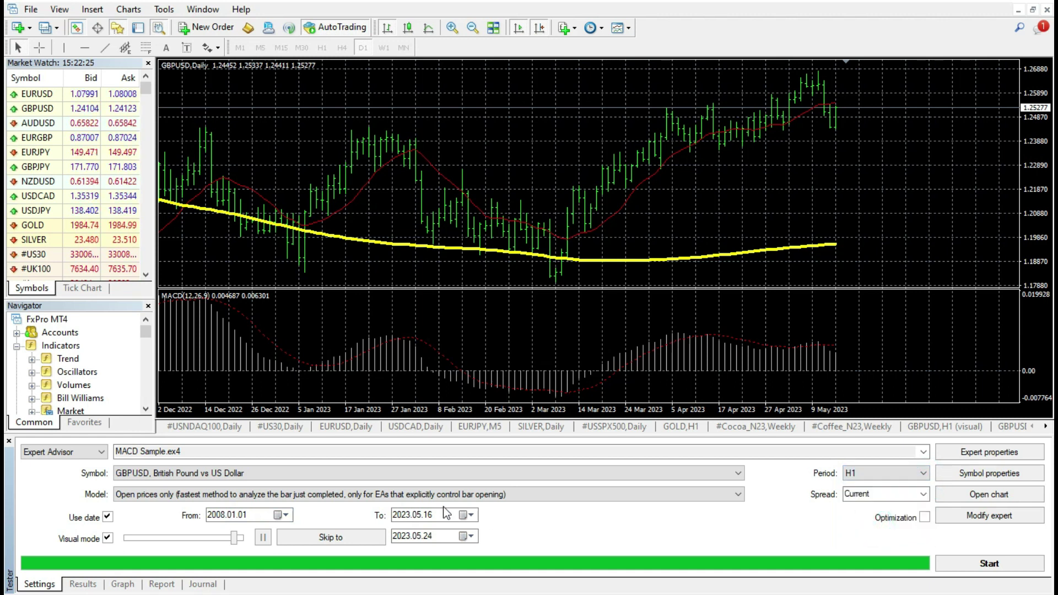
left_click(1000, 569)
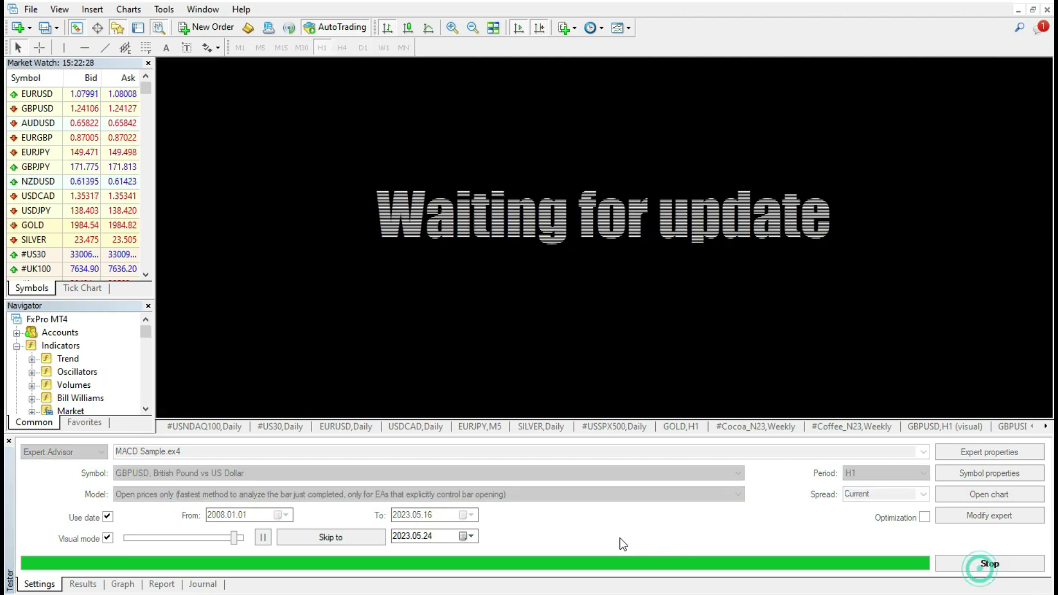
left_click(414, 31)
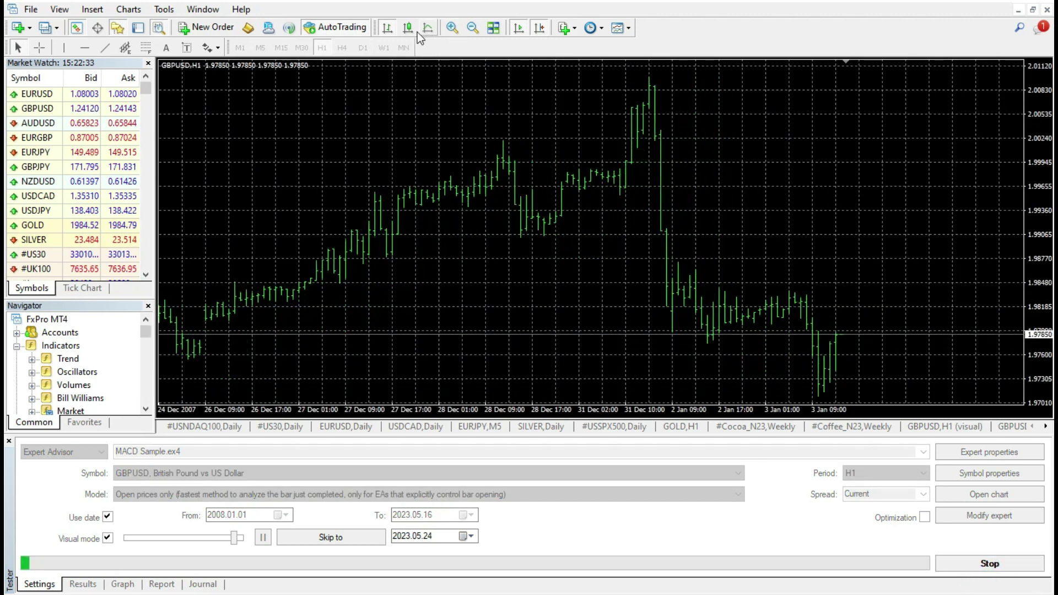
left_click(466, 29)
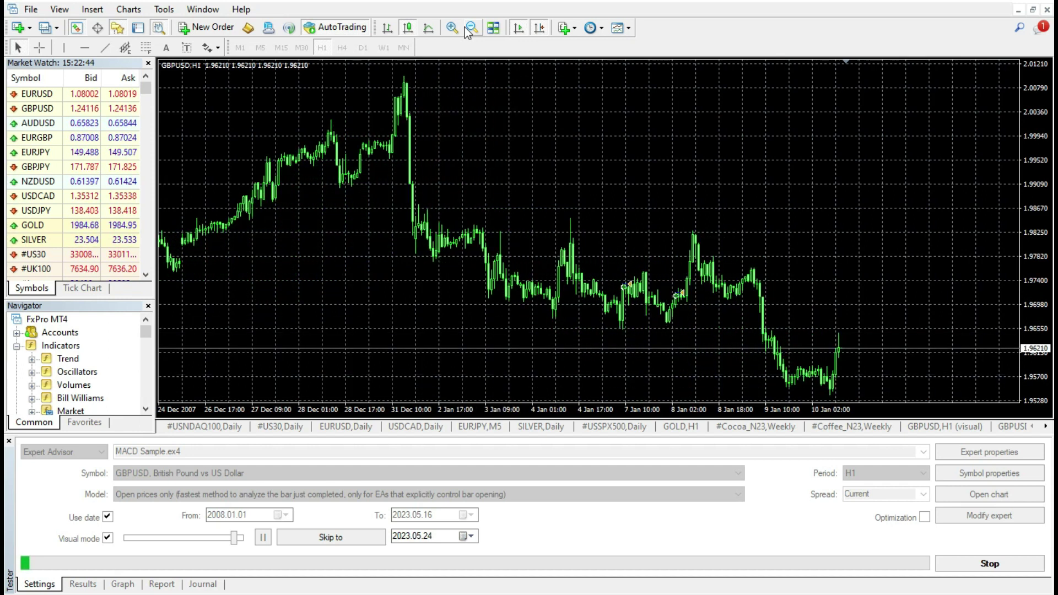
Stop the visual test, turn off visual mode, and rerun the MACD Sample test
left_click(989, 564)
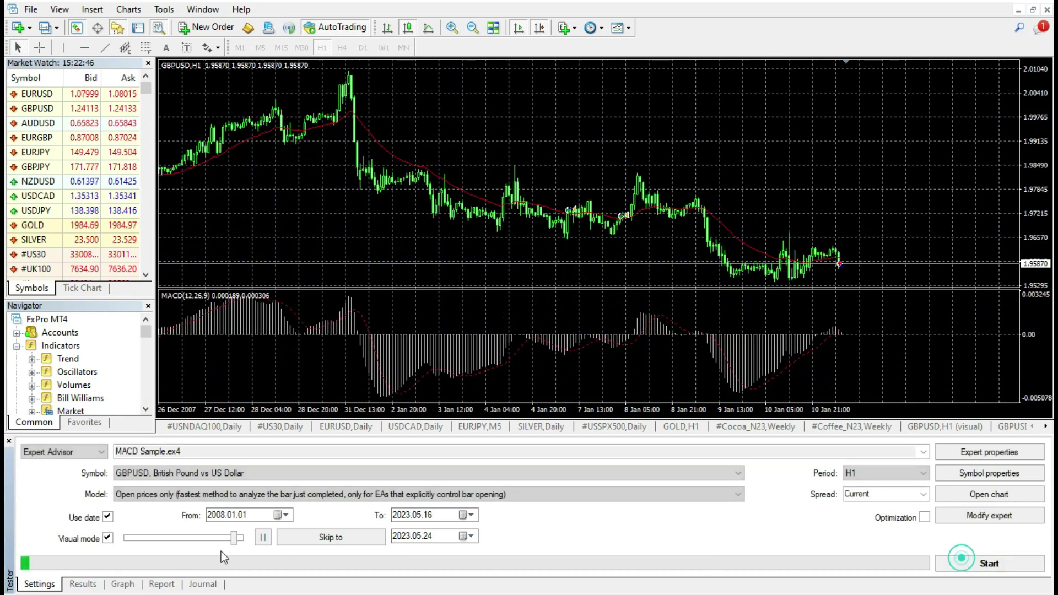
left_click(108, 538)
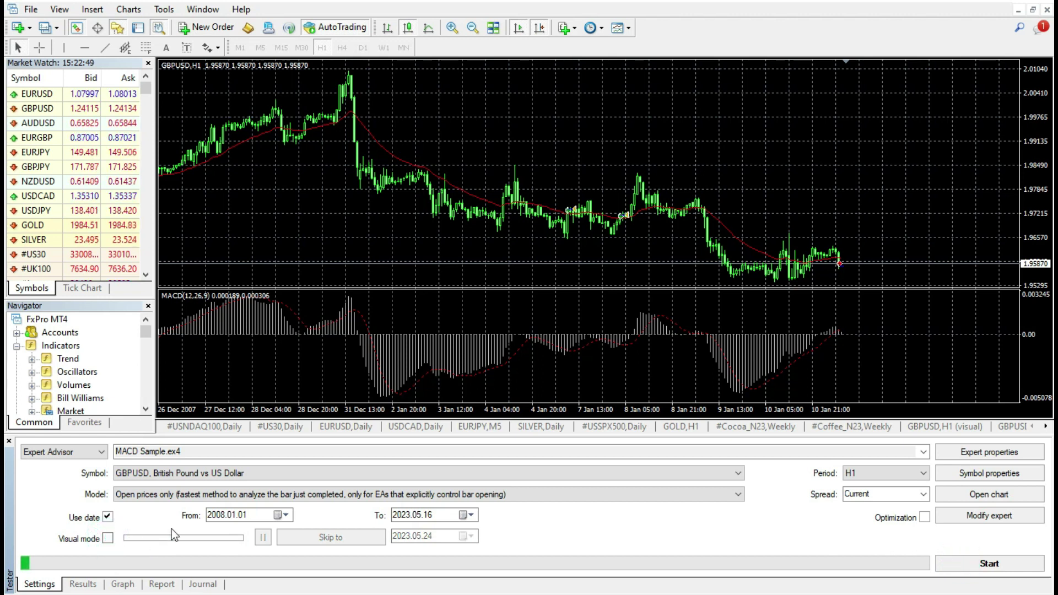
left_click(1001, 563)
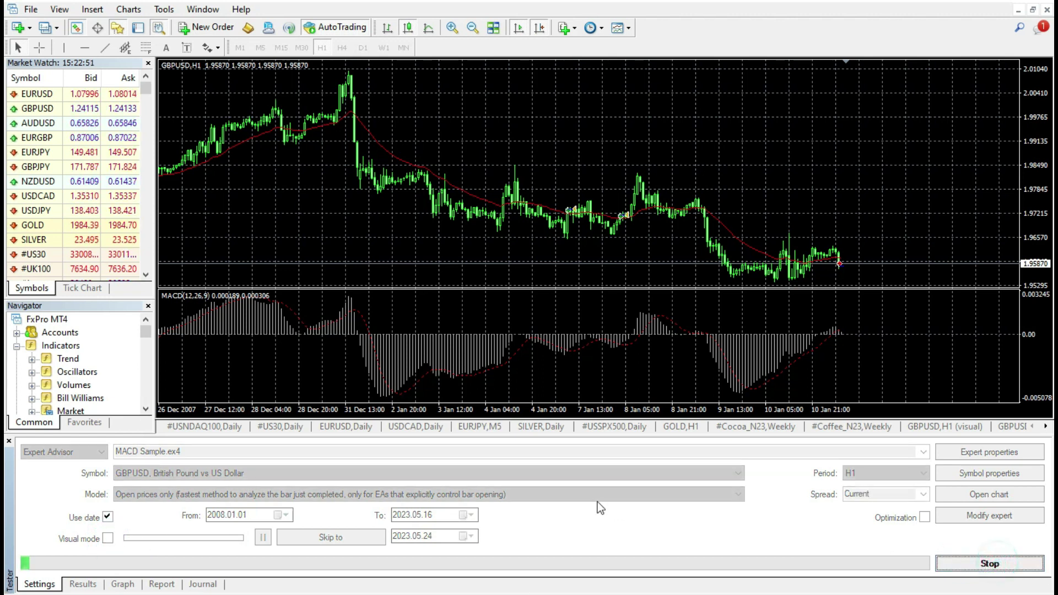
Review the finished test's balance graph, its report statistics such as the profit factor, and the list of trades
left_click(123, 584)
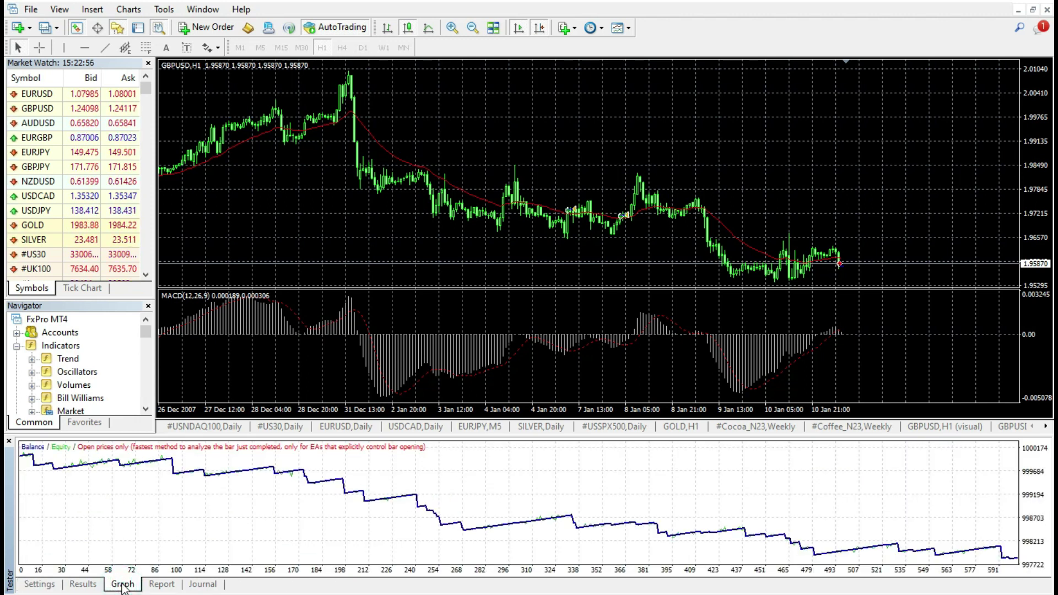
left_click(164, 585)
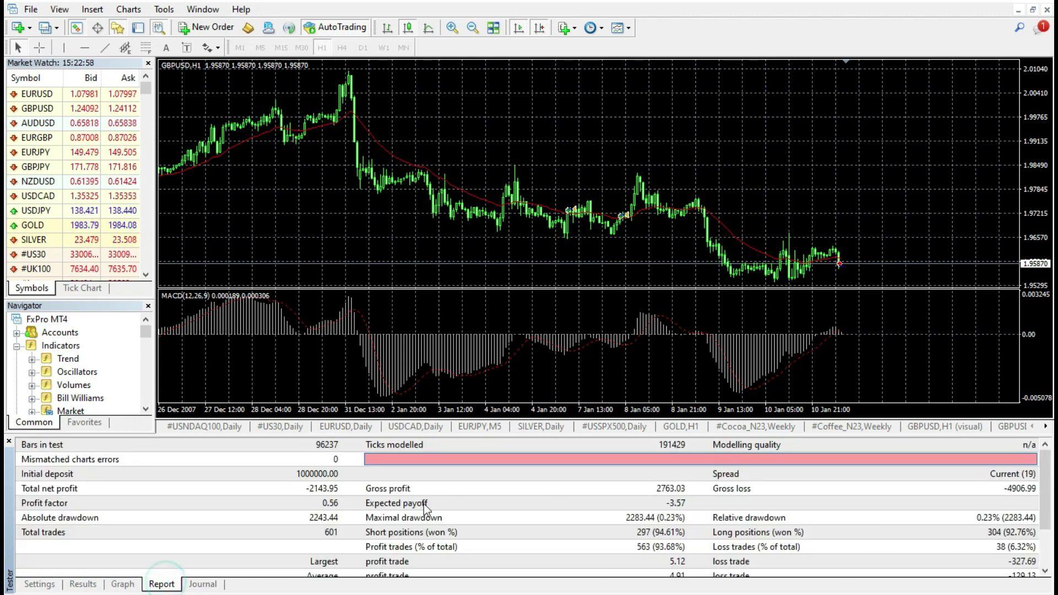
scroll(326, 557, "down", 2)
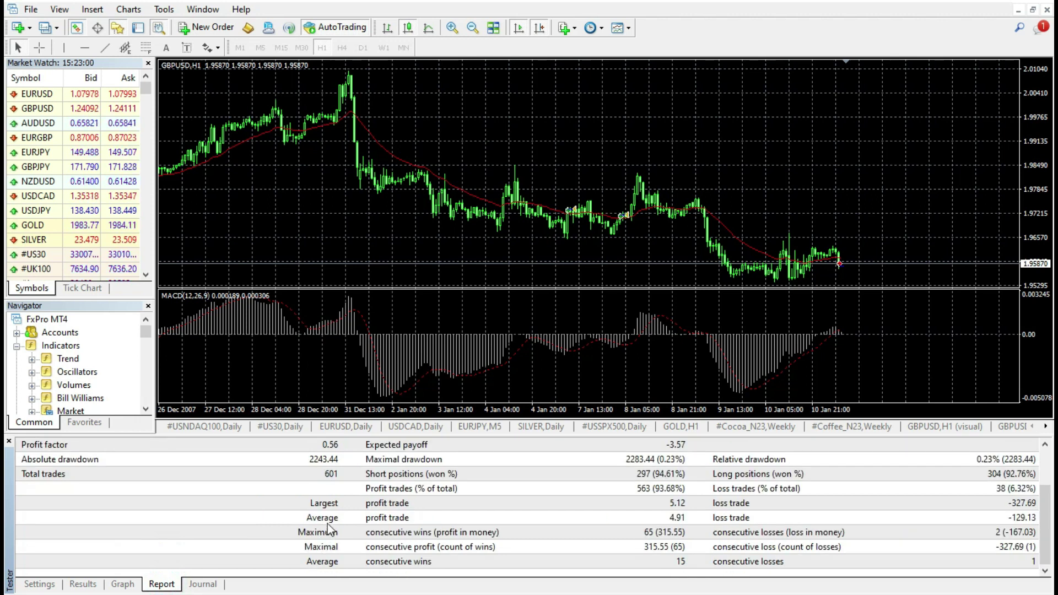
scroll(327, 523, "up", 2)
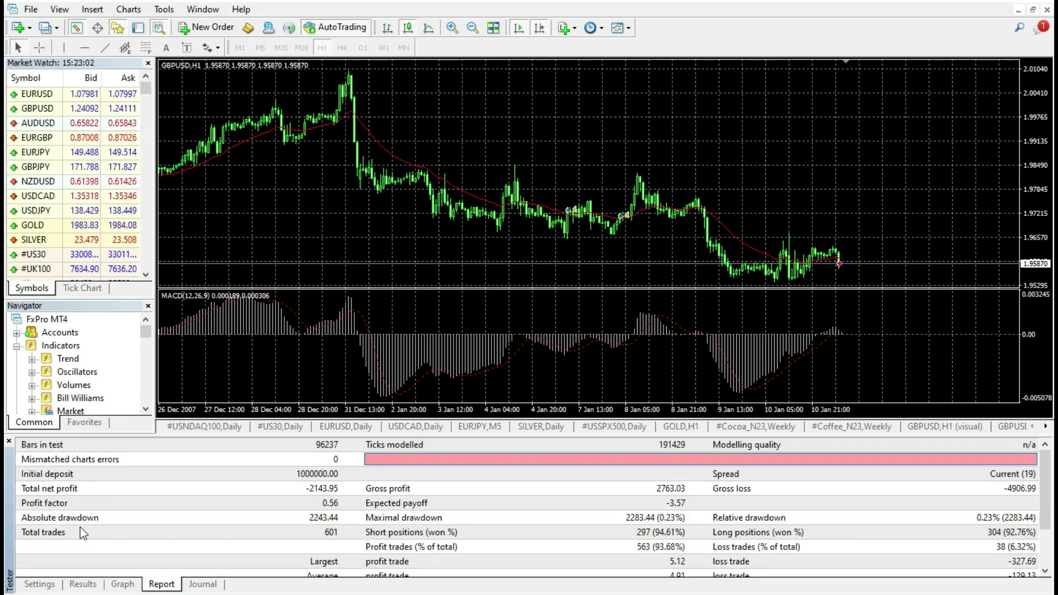
left_click(330, 506)
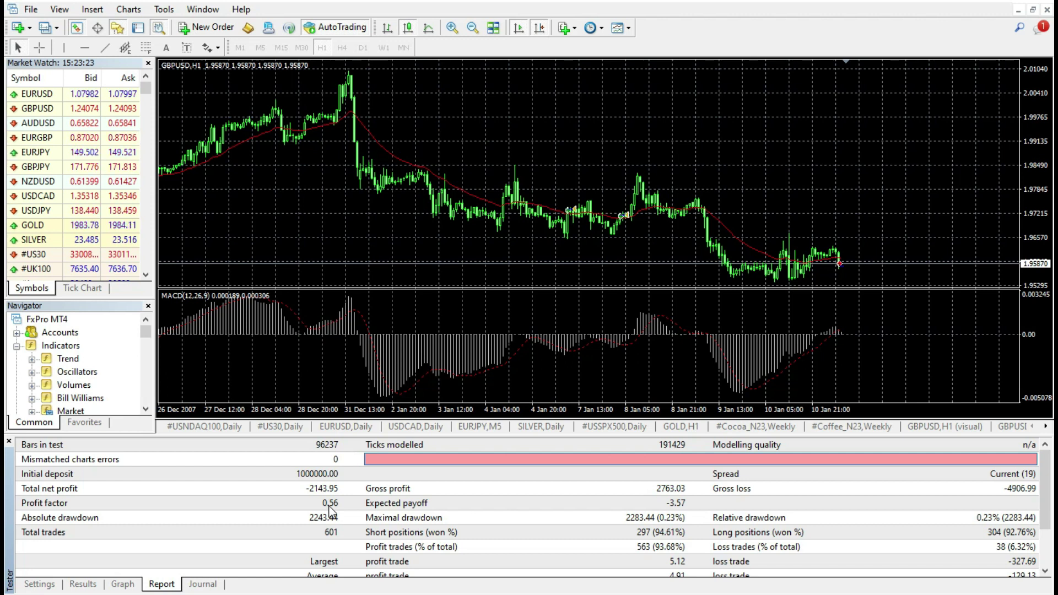
scroll(332, 511, "down", 1)
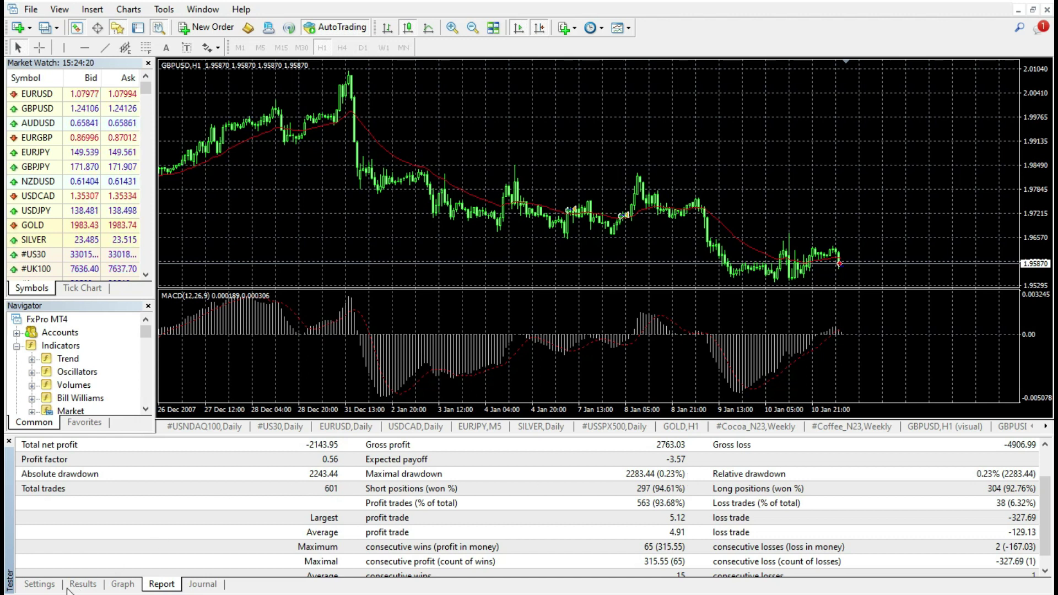
left_click(95, 589)
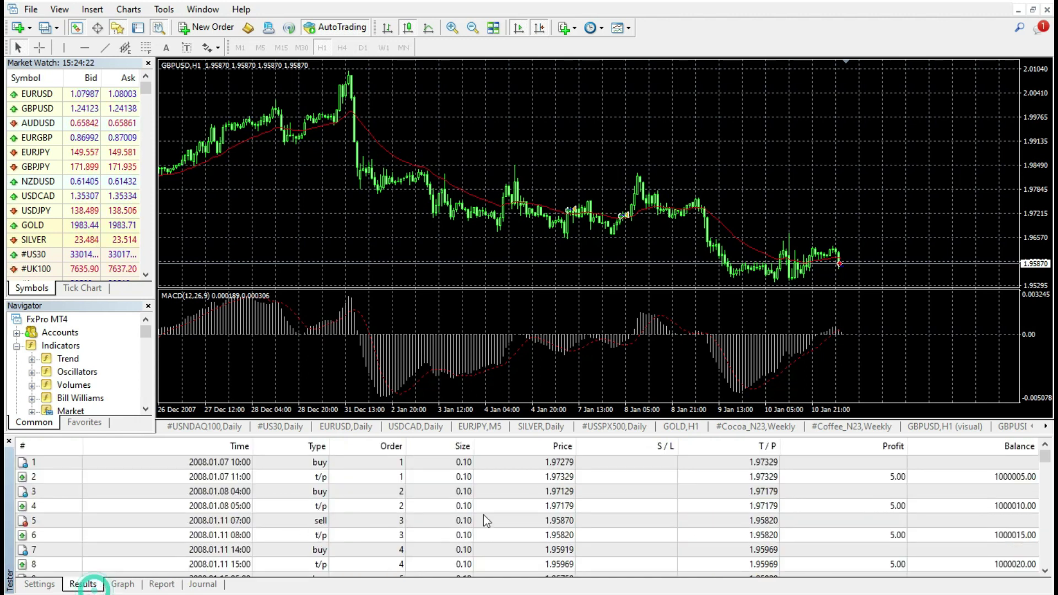
left_click_drag(1045, 459, 438, 578)
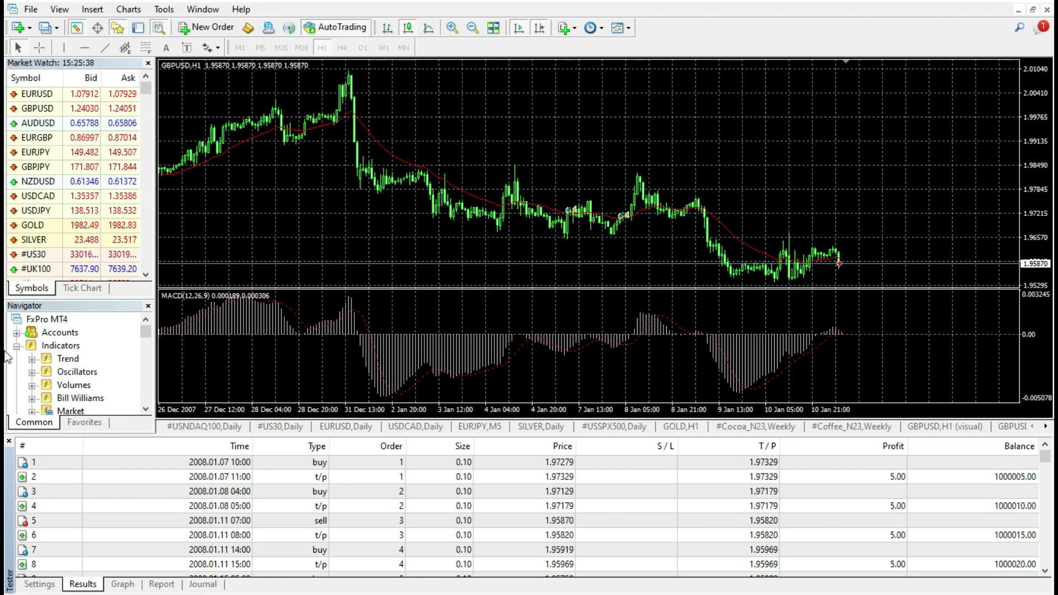
Examine the input parameters of the MACD Sample expert in the test settings, and close them without changes
left_click(38, 584)
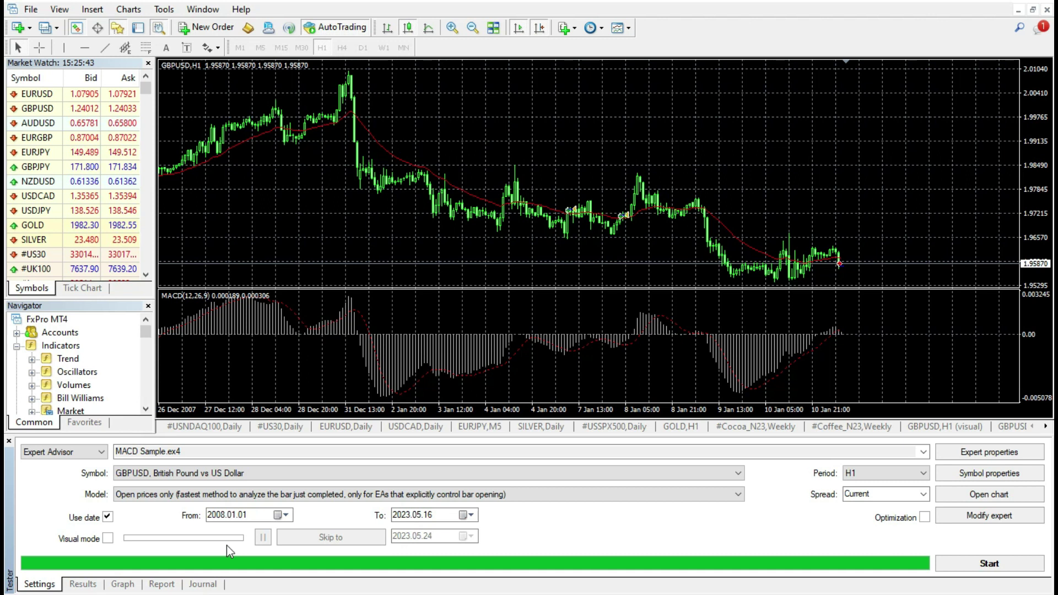
left_click(990, 452)
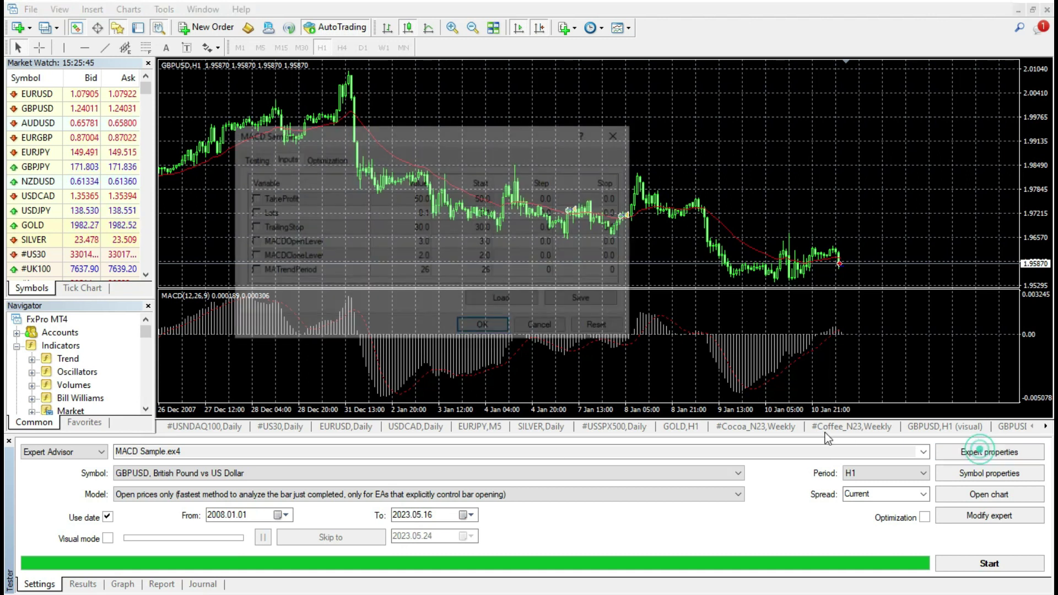
left_click(386, 227)
left_click(378, 242)
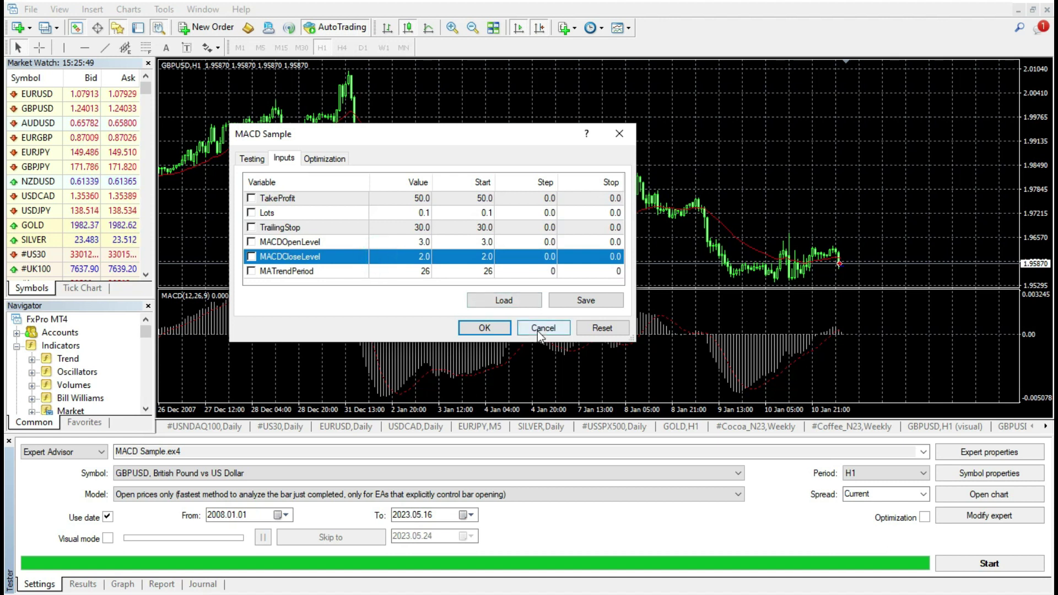
left_click(538, 329)
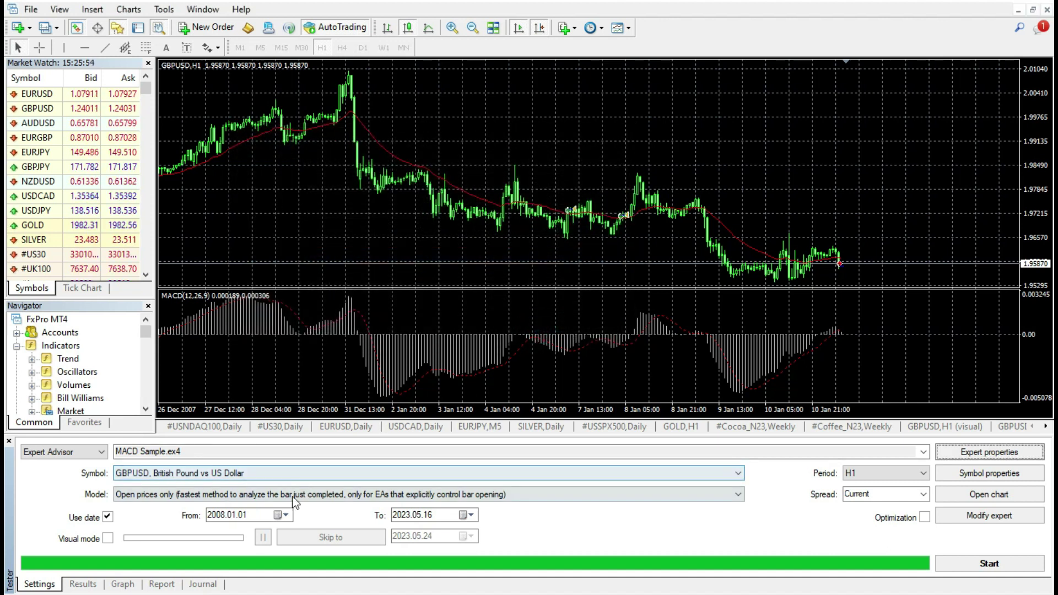
left_click(223, 518)
left_click(398, 516)
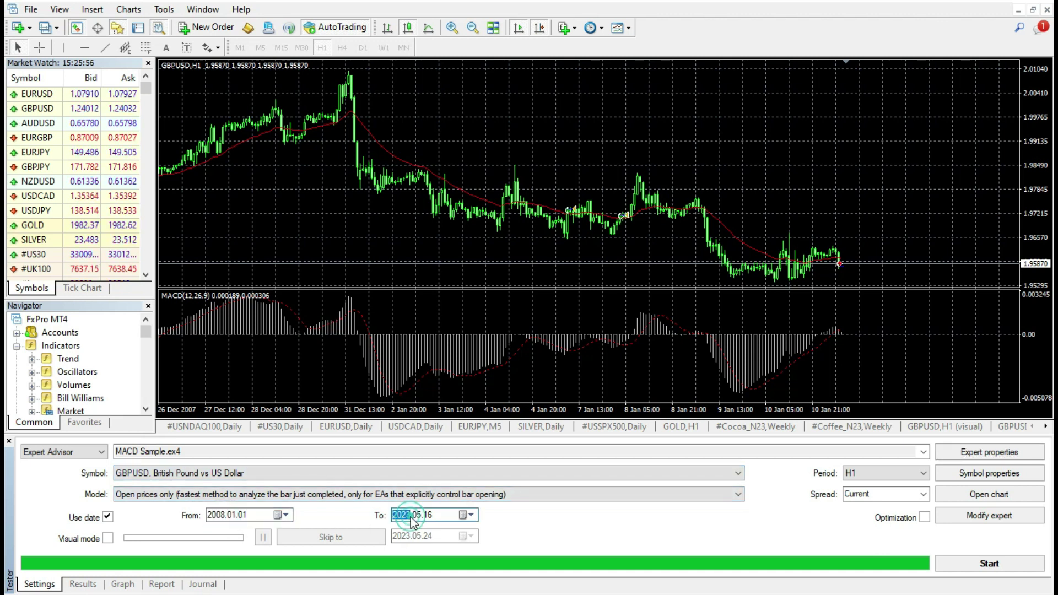
left_click(855, 473)
left_click(855, 473)
left_click(229, 515)
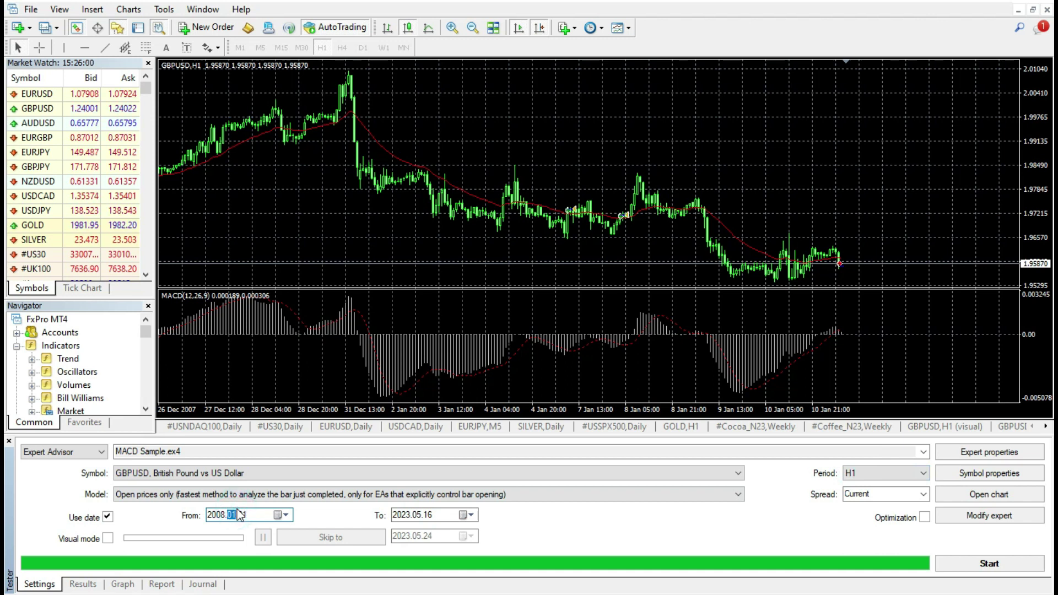